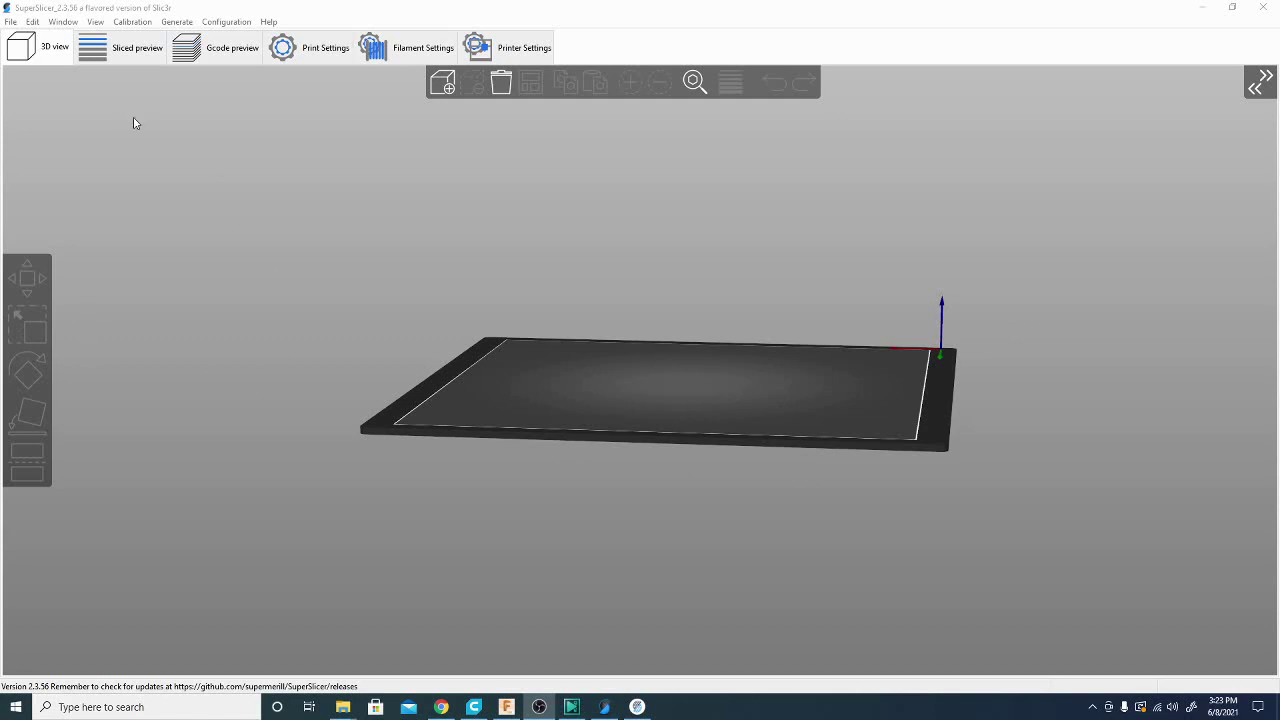
# Orbit the empty bed, expand the preset sidebar and launch the Configuration Wizard.
pyautogui.click(1003, 377)
pyautogui.moveTo(1003, 377); pyautogui.dragTo(1036, 432)
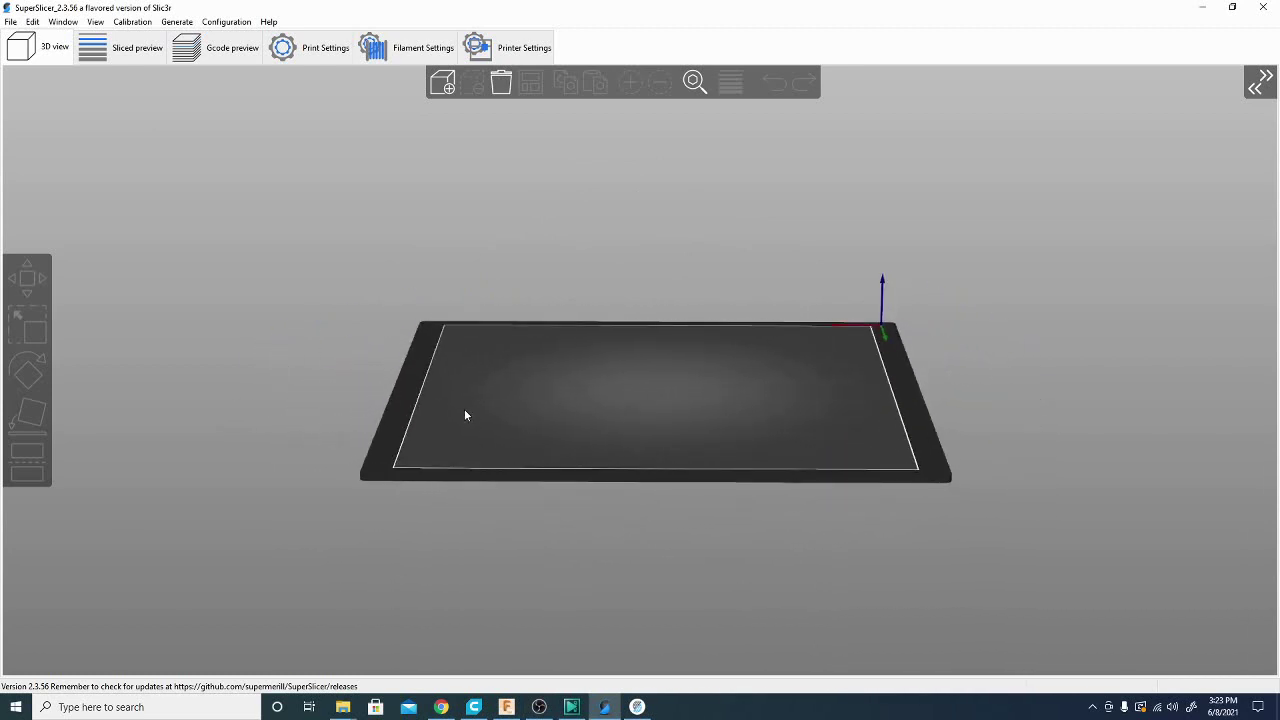
pyautogui.moveTo(229, 530); pyautogui.dragTo(398, 524)
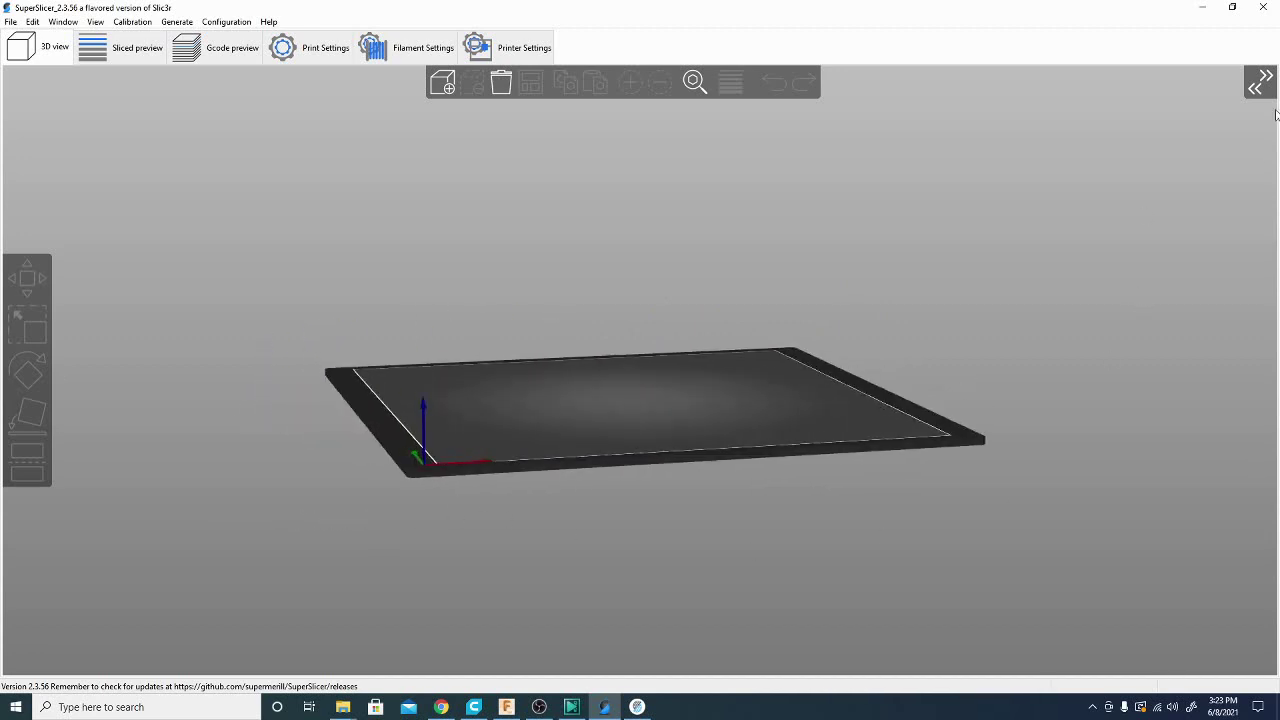
pyautogui.click(1256, 86)
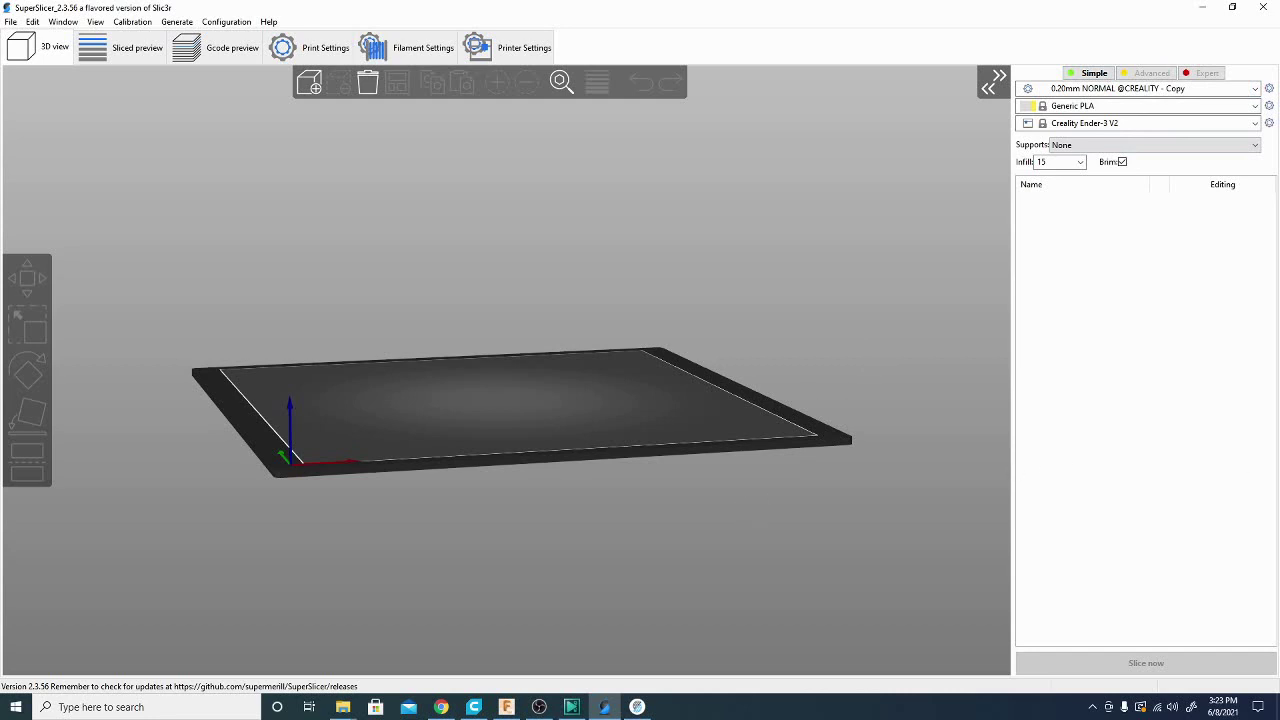
pyautogui.click(539, 707)
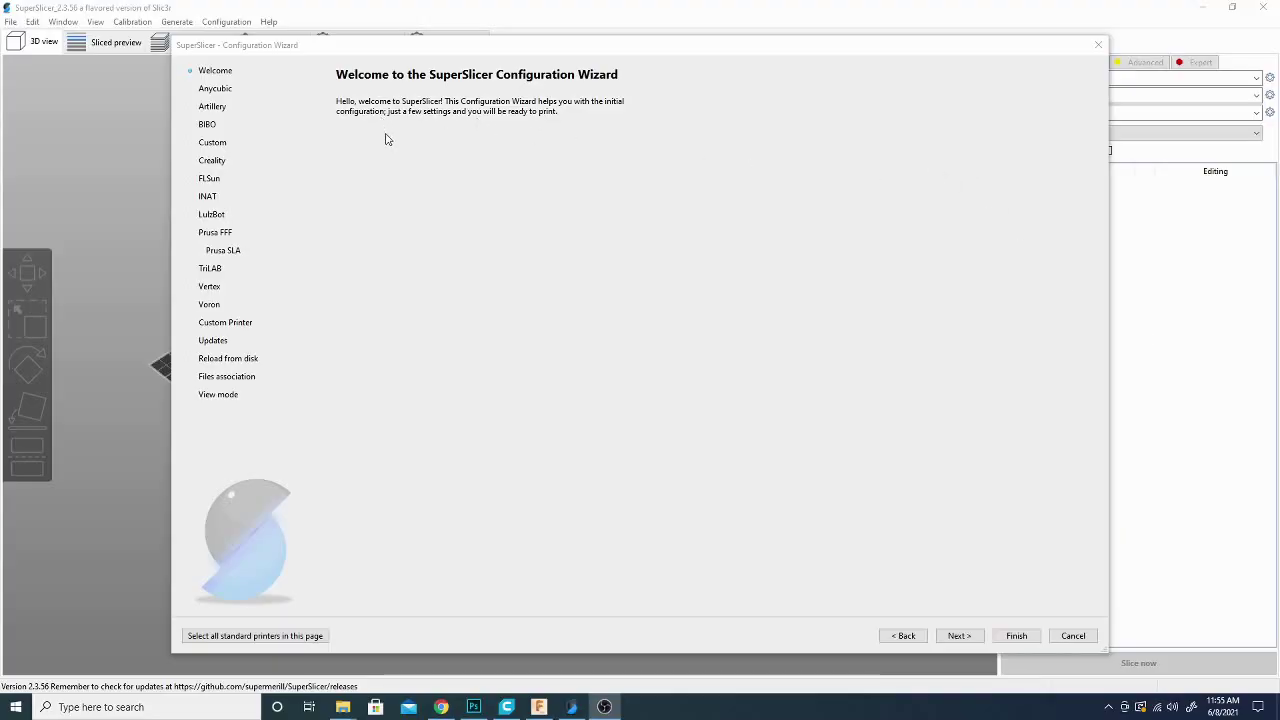
# Select the Creality Ender-3 V2 with 0.4 mm nozzle in the wizard's printer list.
pyautogui.click(958, 636)
pyautogui.scroll(-3, 768, 382)
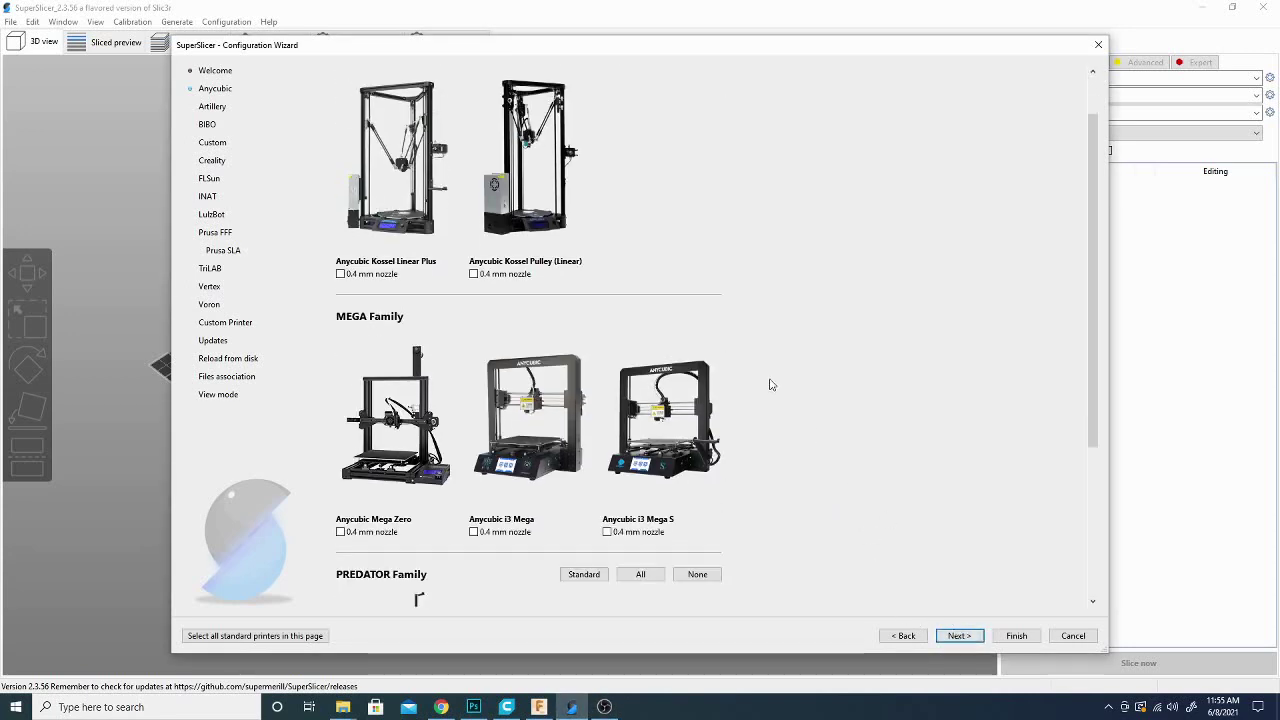
pyautogui.scroll(-1, 770, 384)
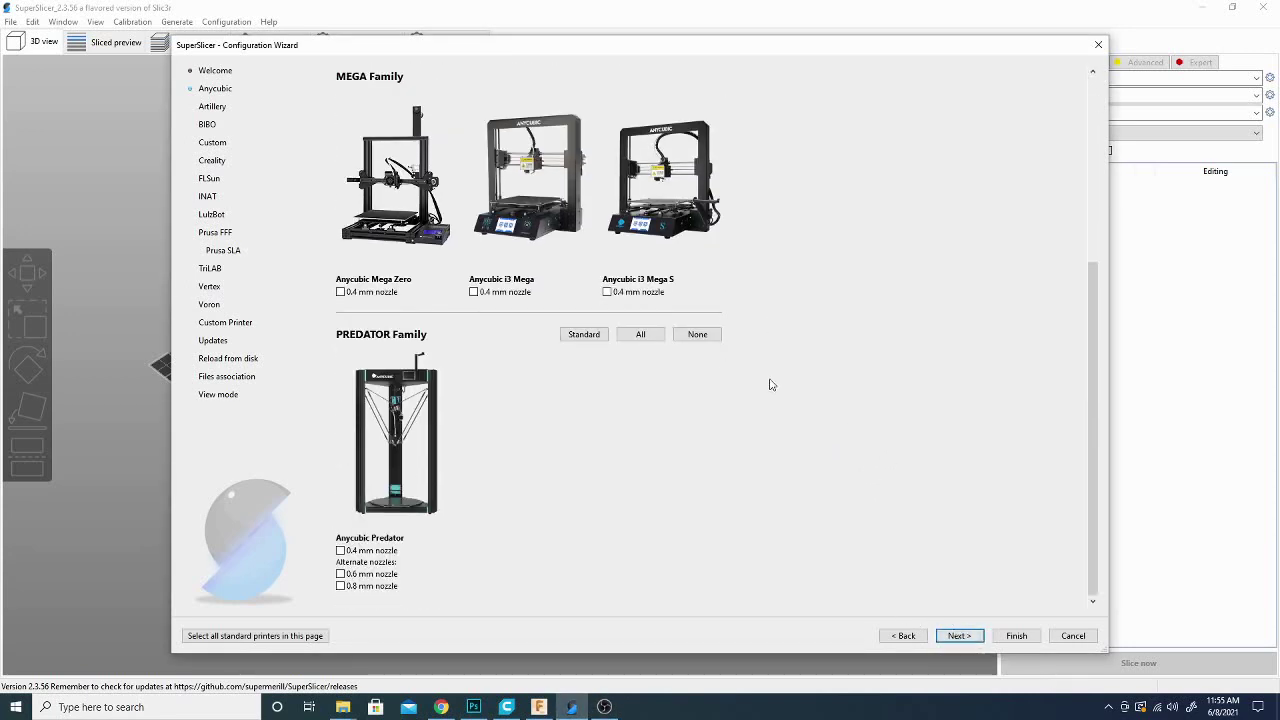
pyautogui.scroll(4, 770, 384)
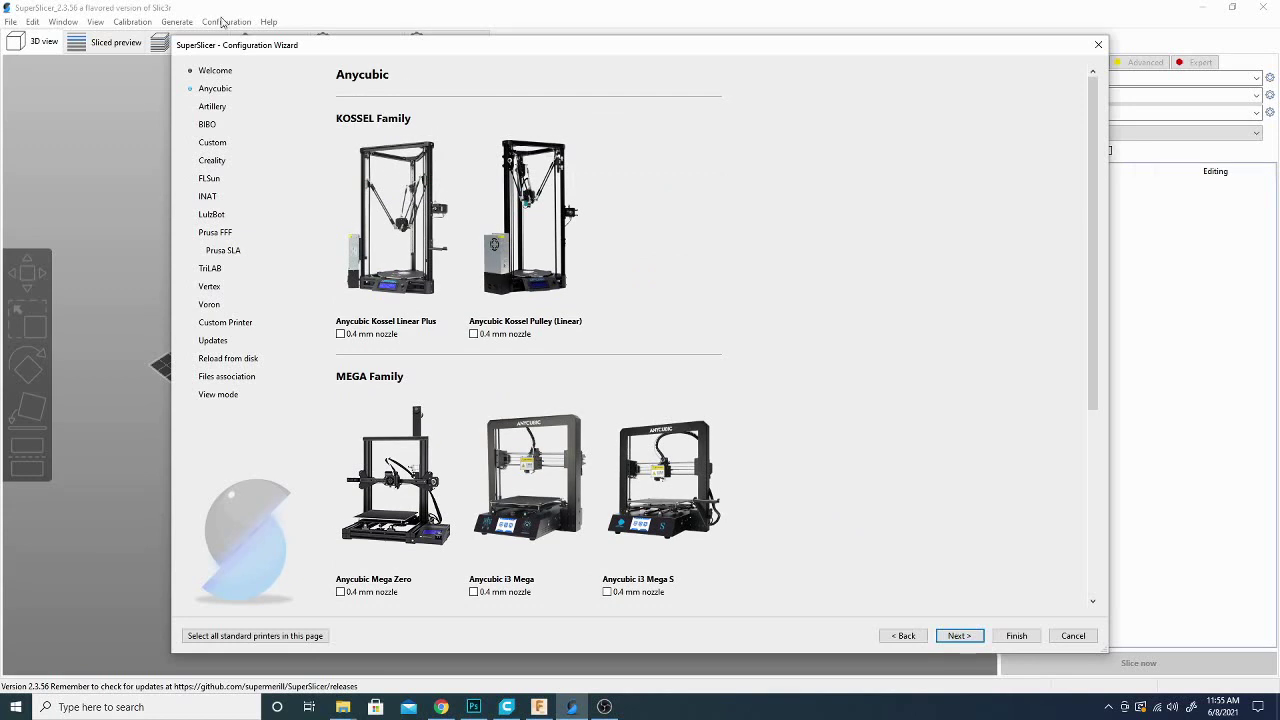
pyautogui.click(210, 162)
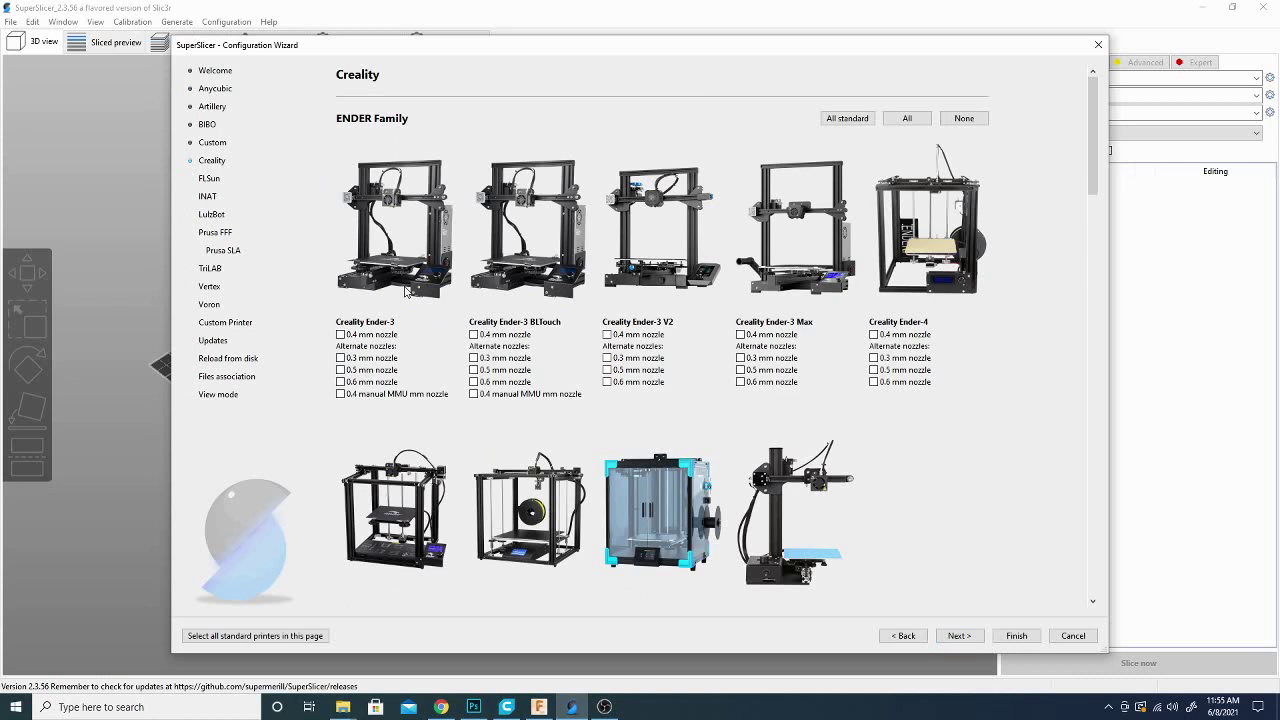
pyautogui.click(606, 336)
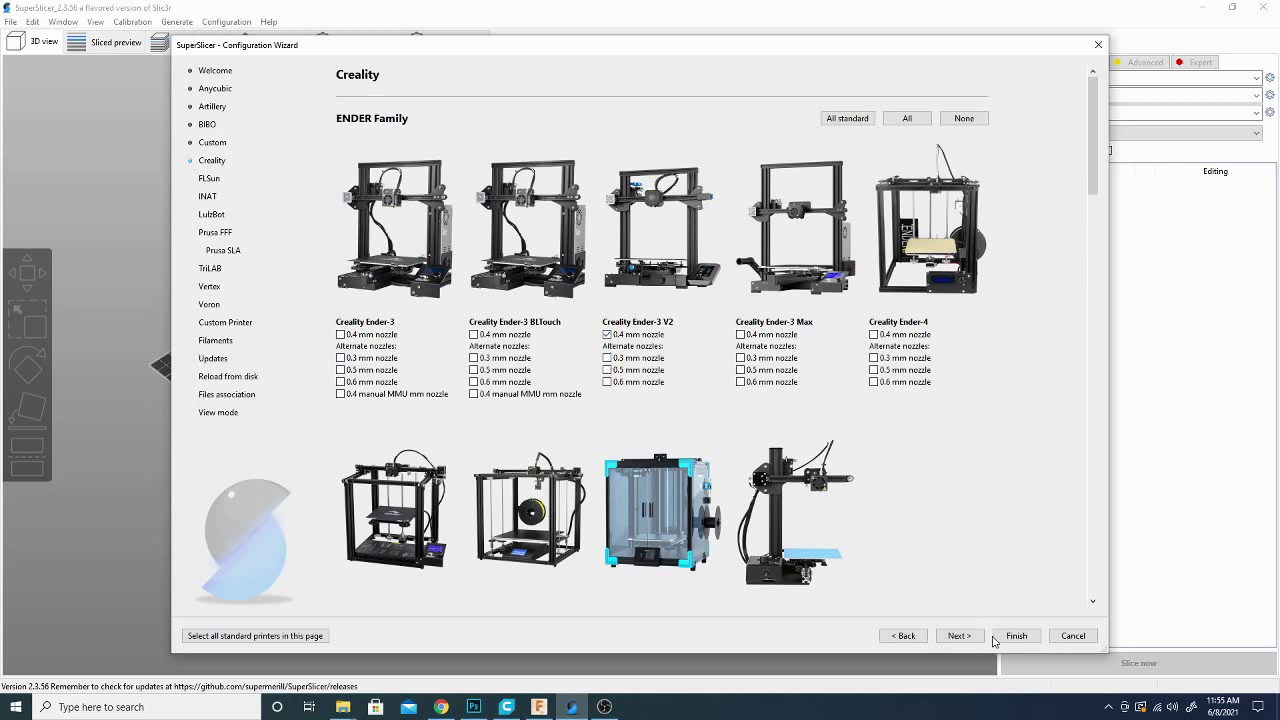
pyautogui.click(959, 636)
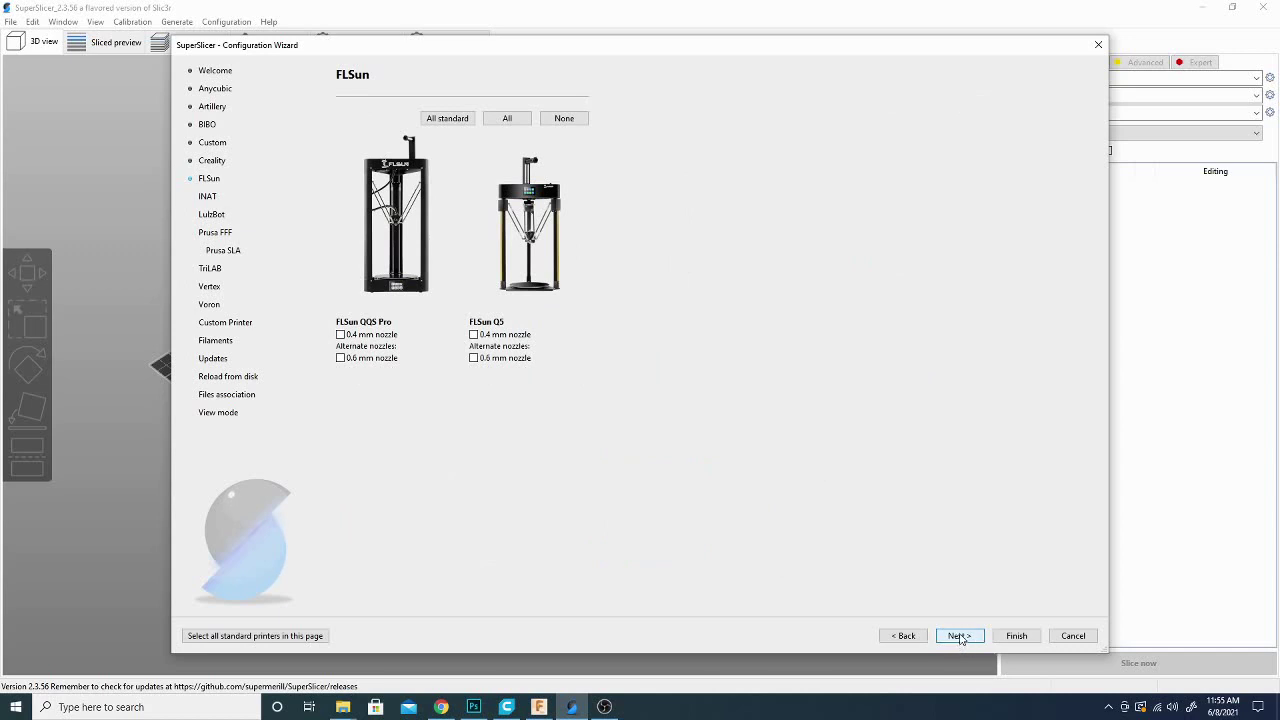
pyautogui.click(913, 638)
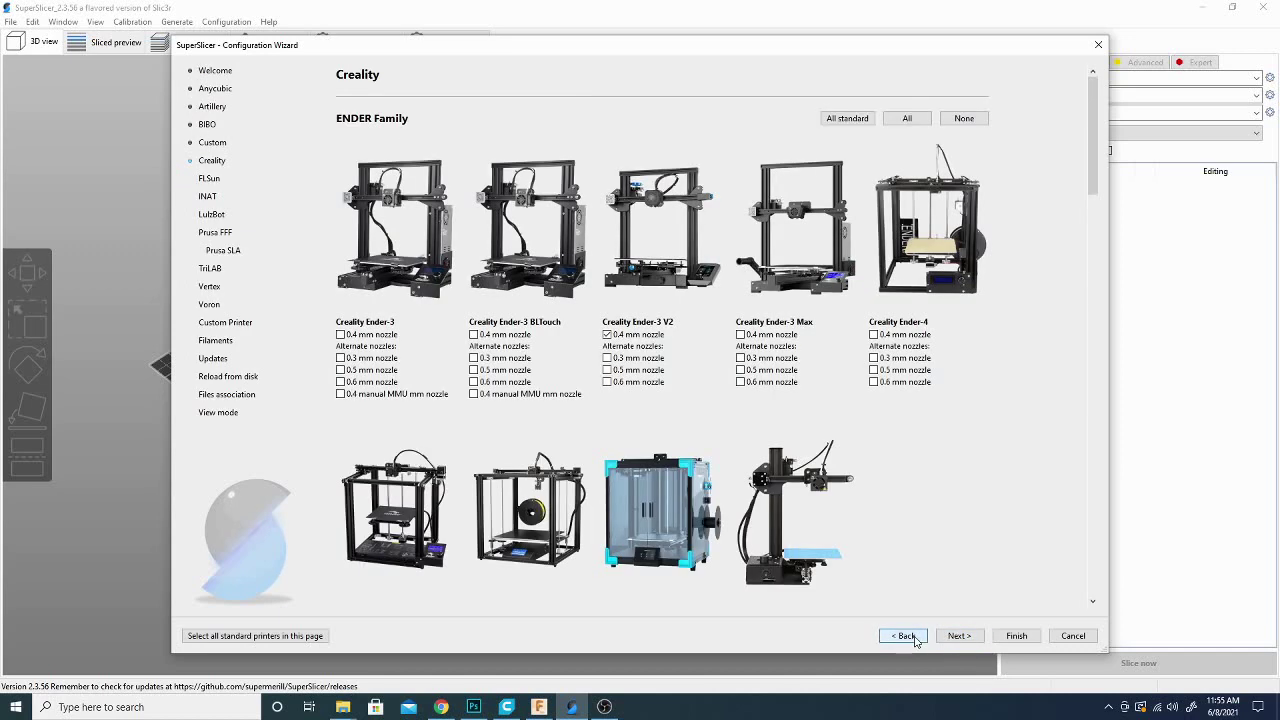
# Review the wizard's Filaments, Updates and Reload from disk pages.
pyautogui.click(205, 341)
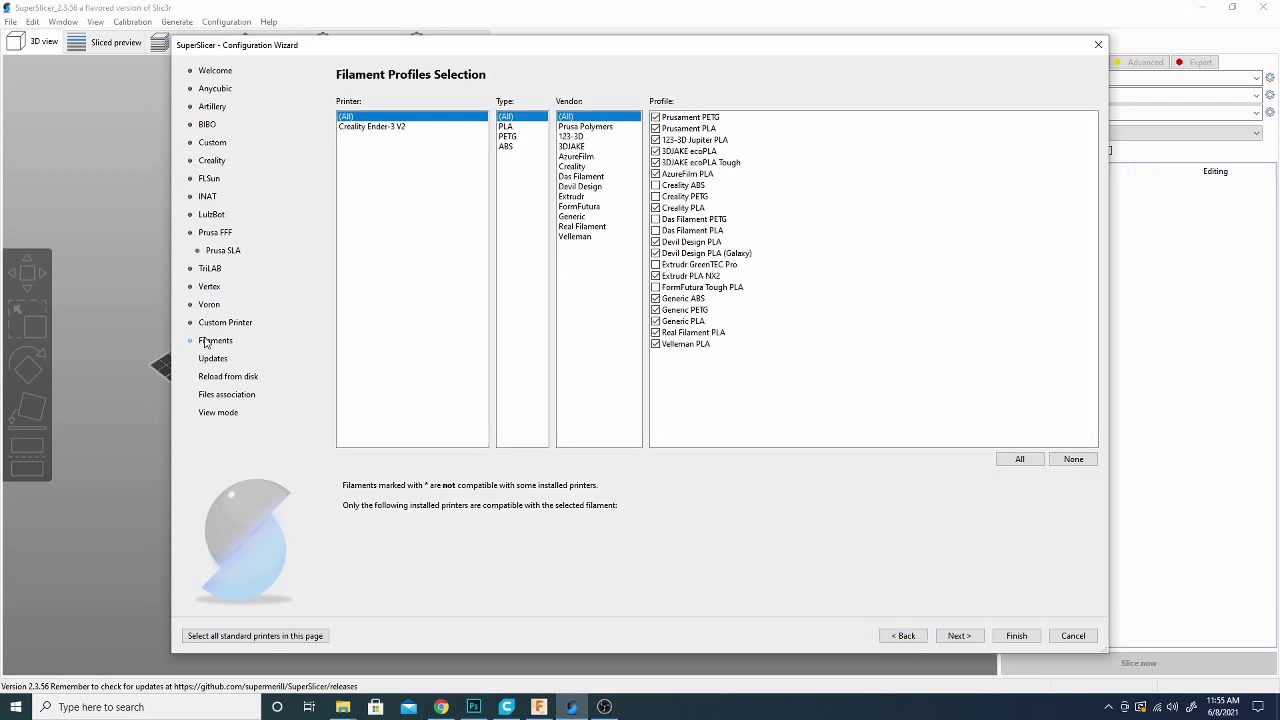
pyautogui.click(218, 360)
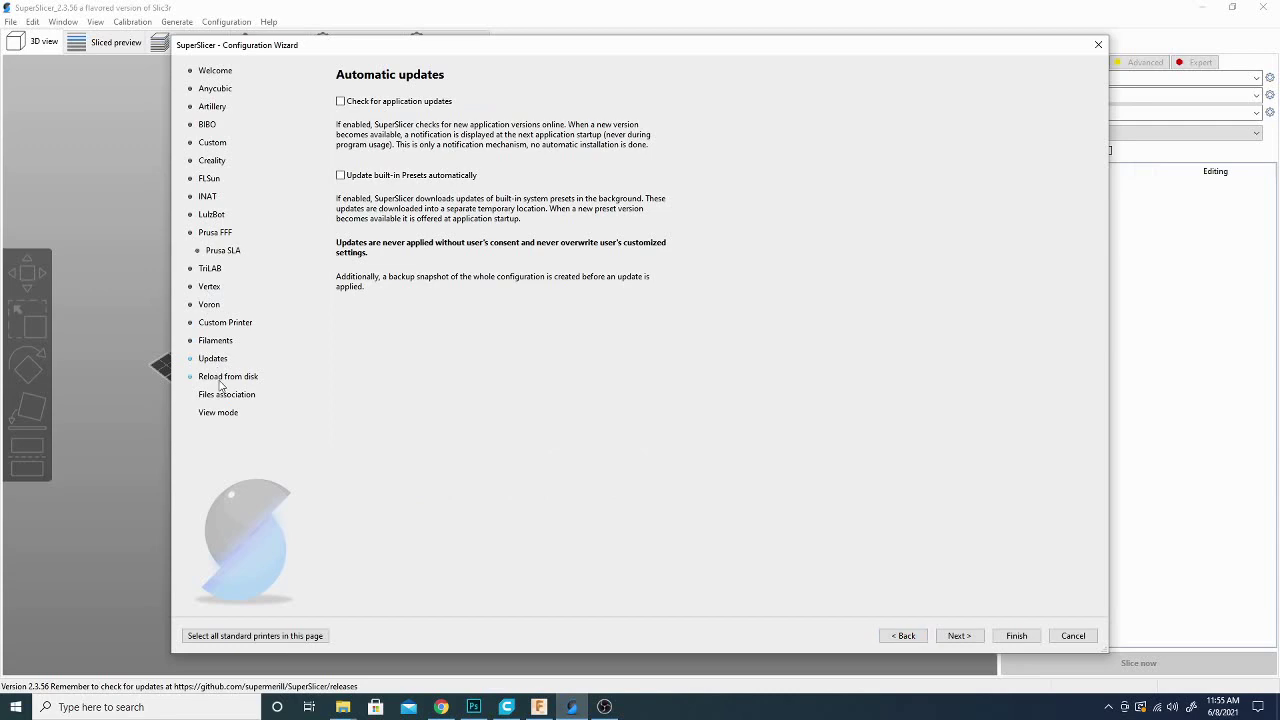
pyautogui.click(218, 378)
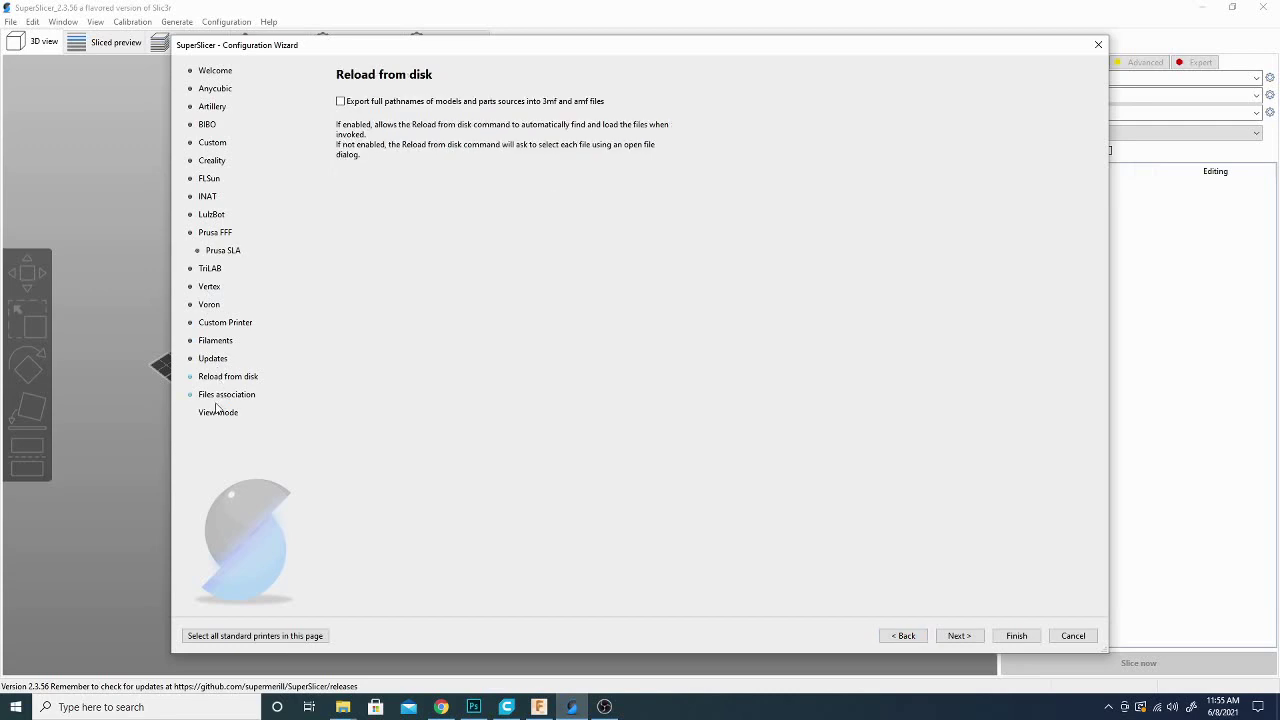
# Finish the wizard and drag pawn.stl from the My Stls folder onto the bed.
pyautogui.click(1000, 635)
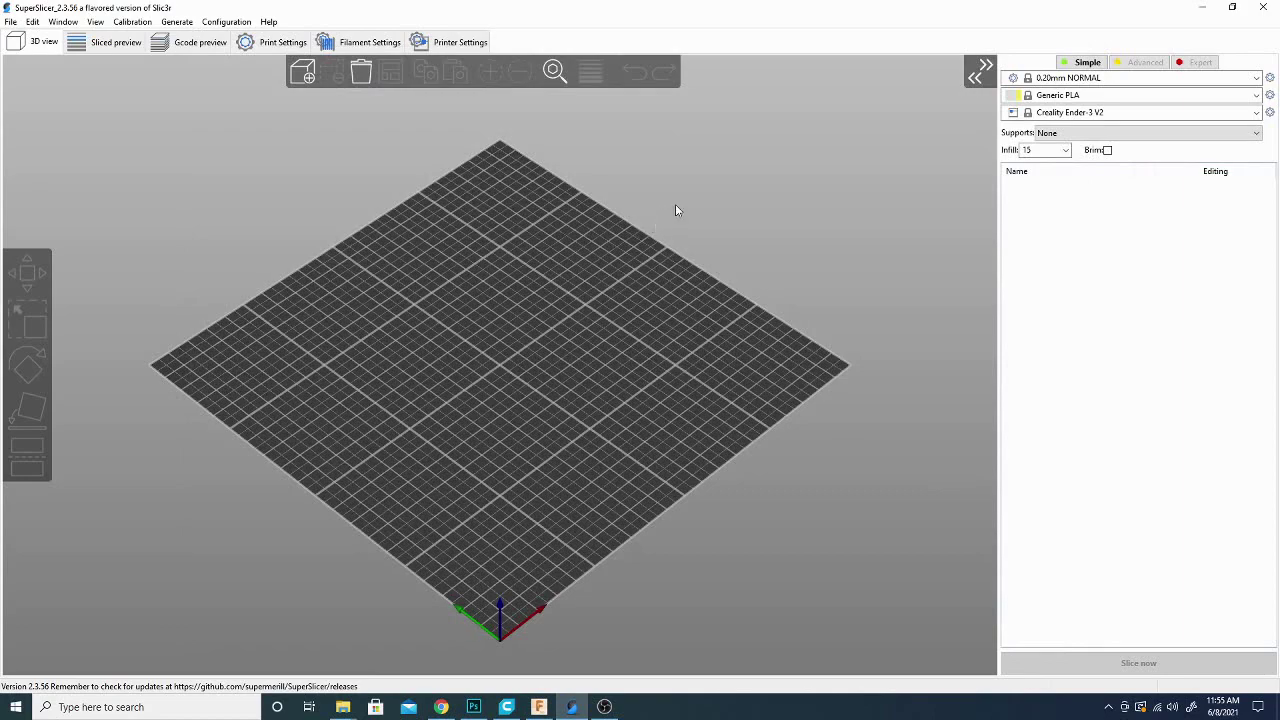
pyautogui.moveTo(343, 705)
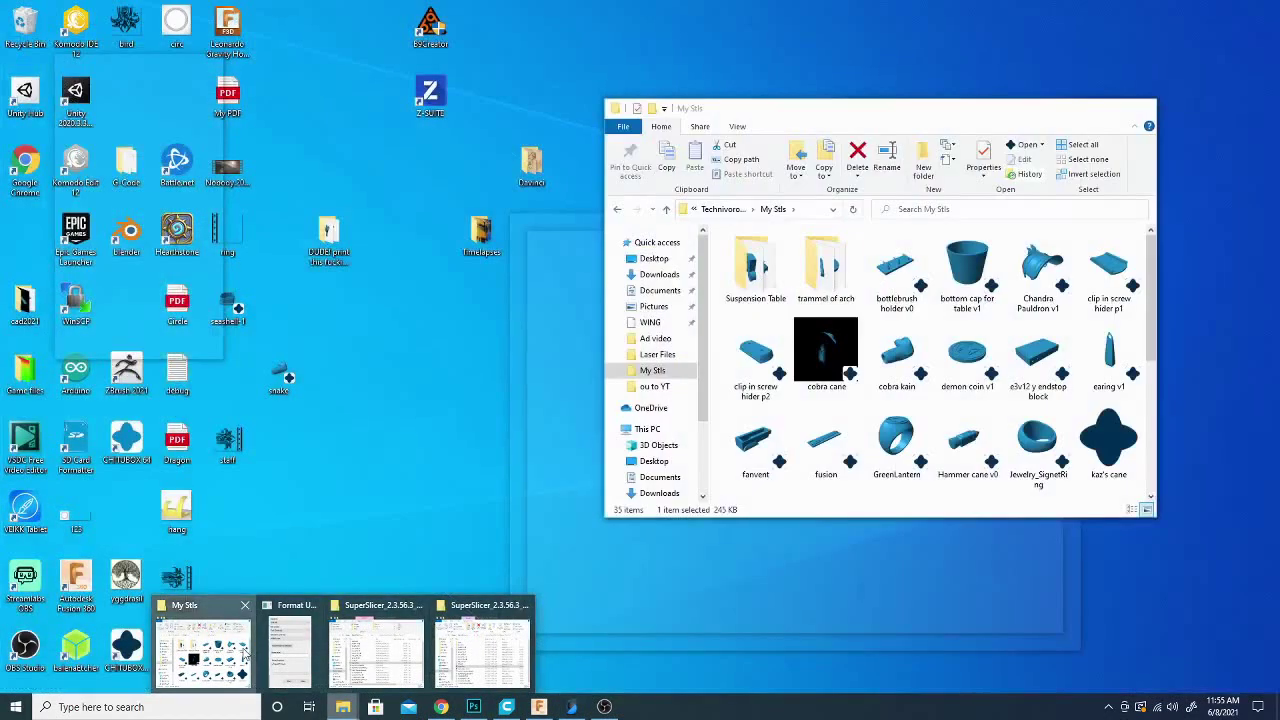
pyautogui.click(203, 652)
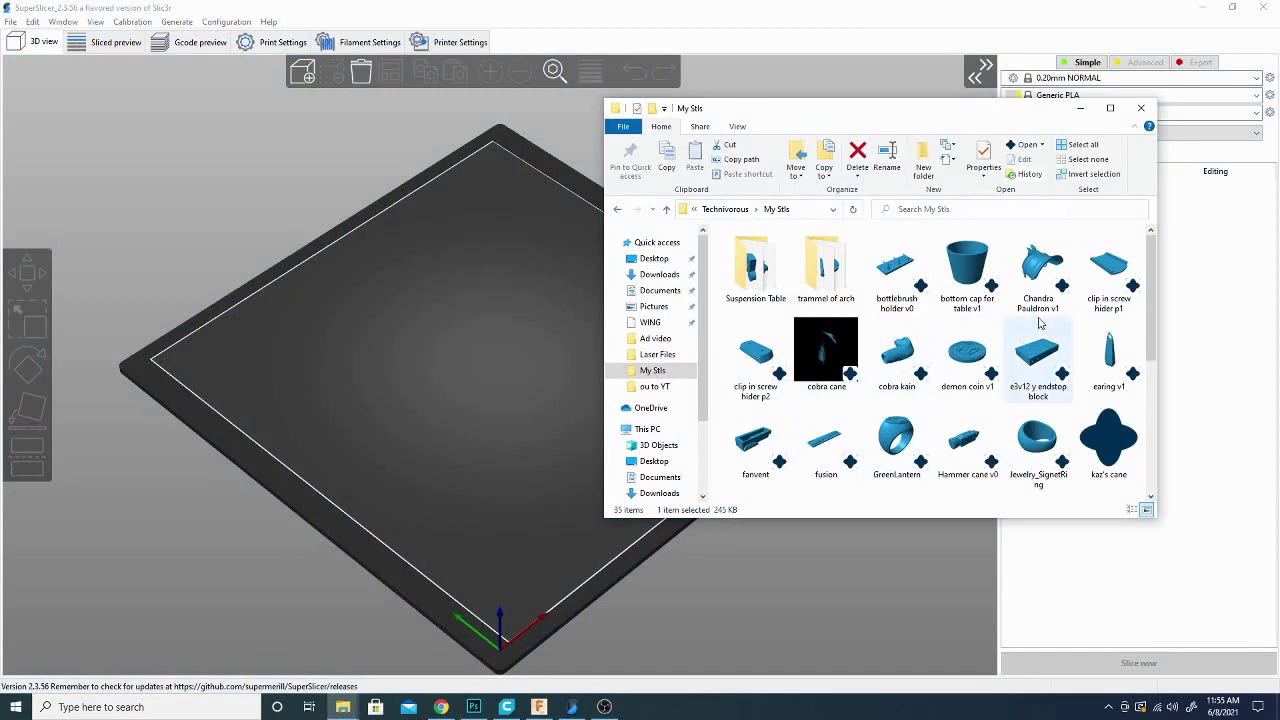
pyautogui.scroll(-5, 1143, 307)
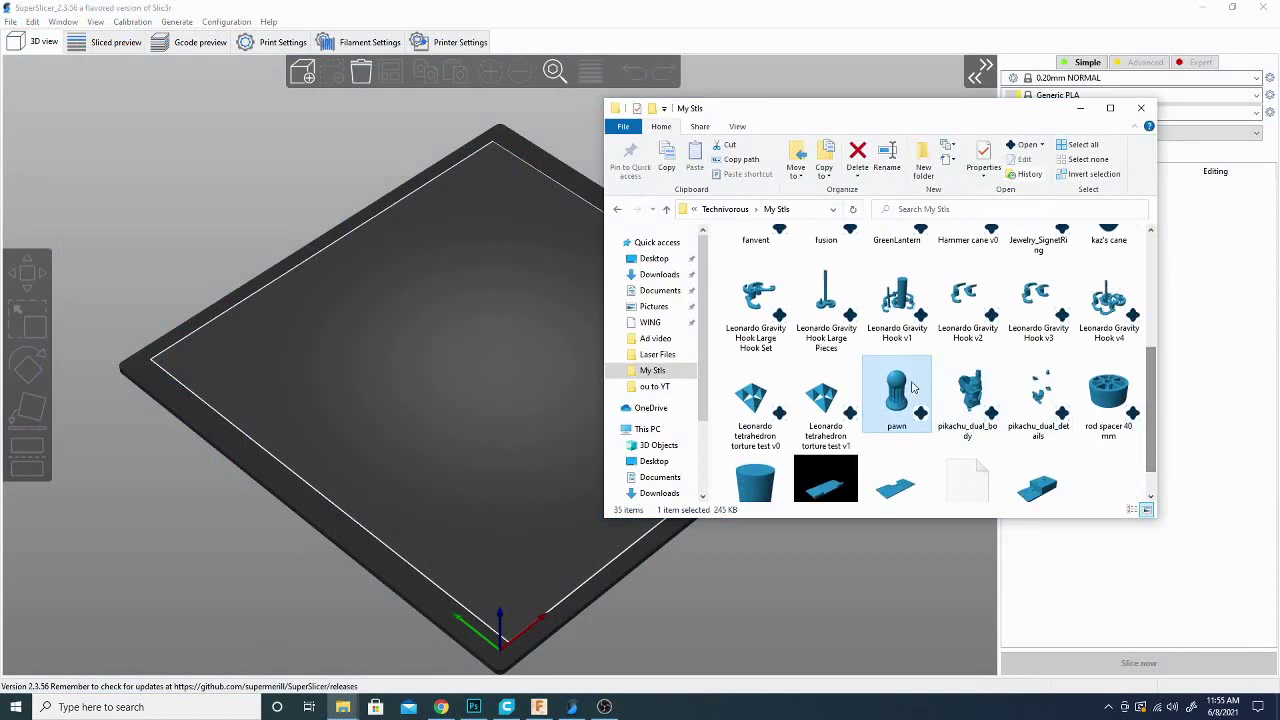
pyautogui.moveTo(906, 390); pyautogui.dragTo(440, 356)
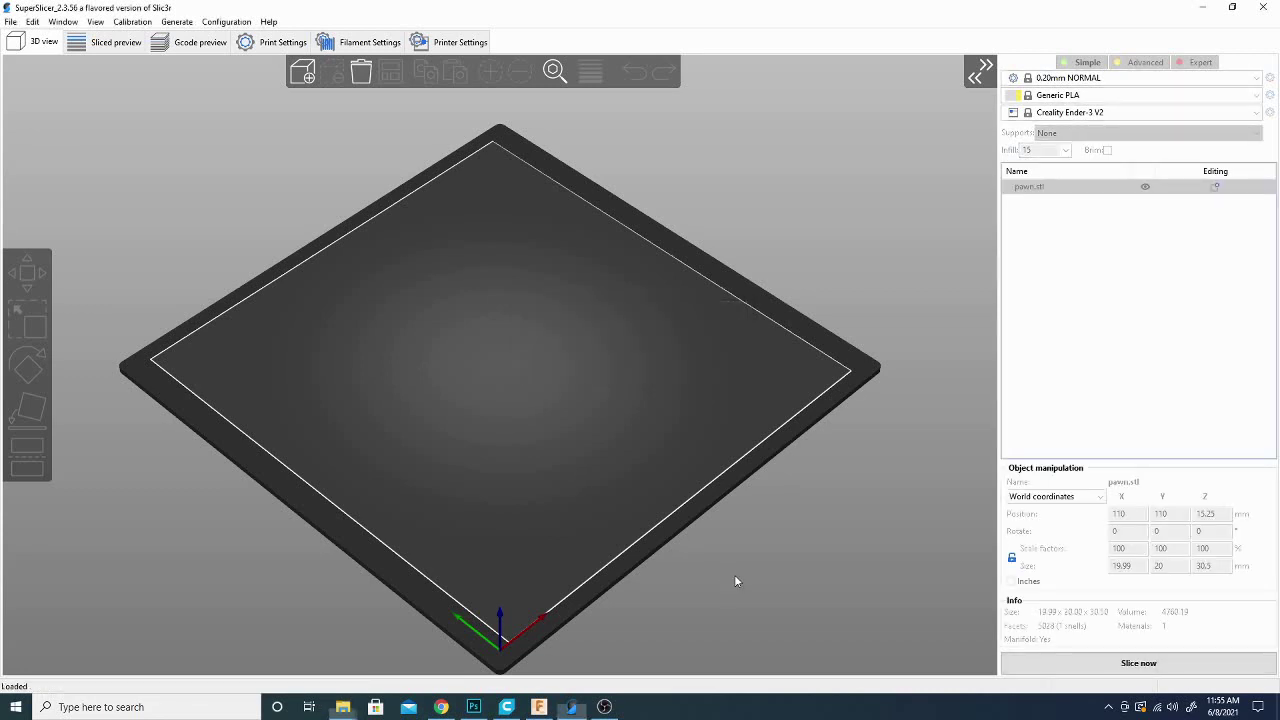
# Orbit and pan the 3D view to inspect the pawn centred on the bed.
pyautogui.moveTo(656, 504); pyautogui.dragTo(910, 565)
pyautogui.moveTo(910, 565); pyautogui.dragTo(926, 479, button='right')
pyautogui.moveTo(833, 518)
pyautogui.mouseDown()
pyautogui.moveTo(786, 478)
pyautogui.moveTo(780, 511)
pyautogui.moveTo(829, 511)
pyautogui.moveTo(836, 499)
pyautogui.moveTo(774, 503)
pyautogui.moveTo(815, 501)
pyautogui.mouseUp()
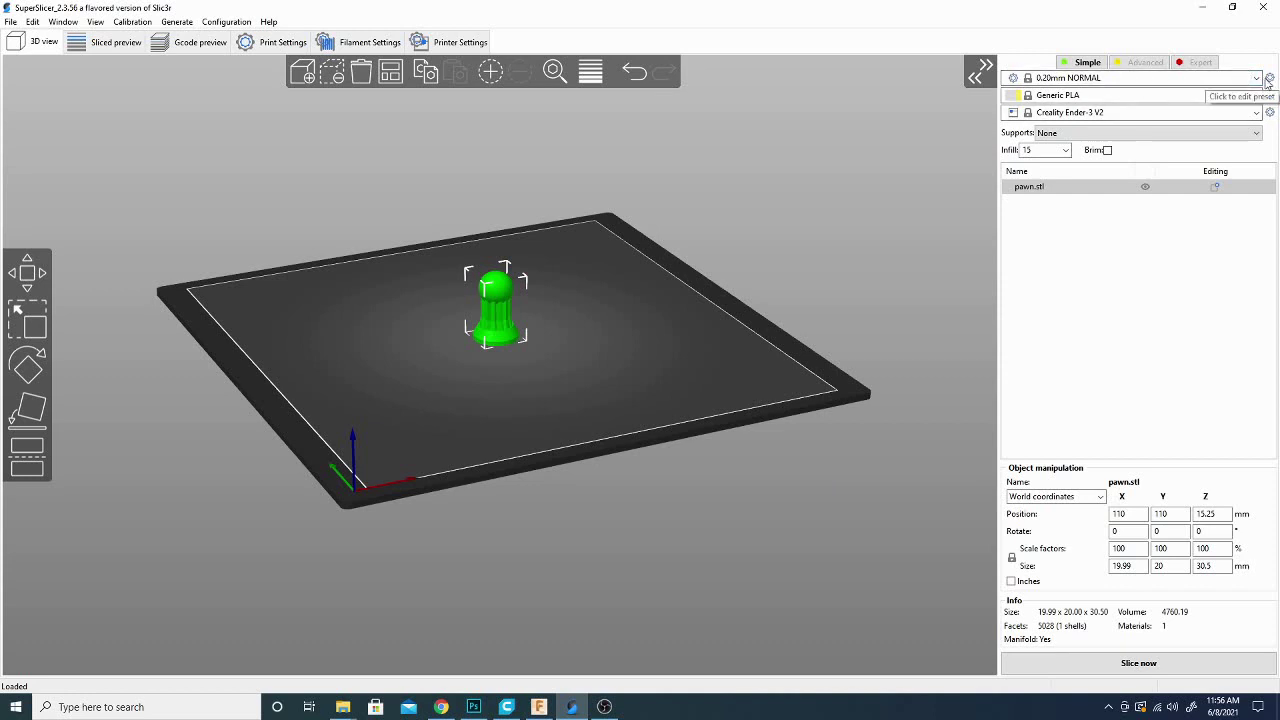
# Set the print profile's perimeter count to 3.
pyautogui.click(1269, 97)
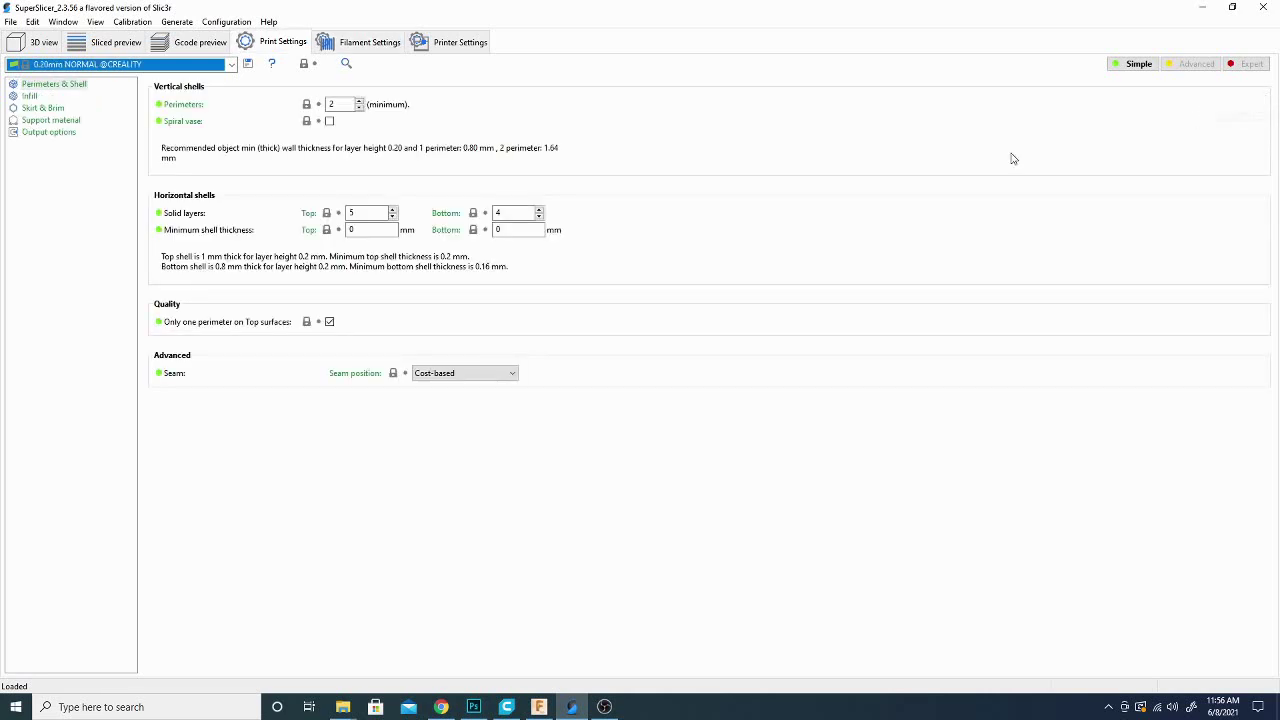
pyautogui.click(322, 104)
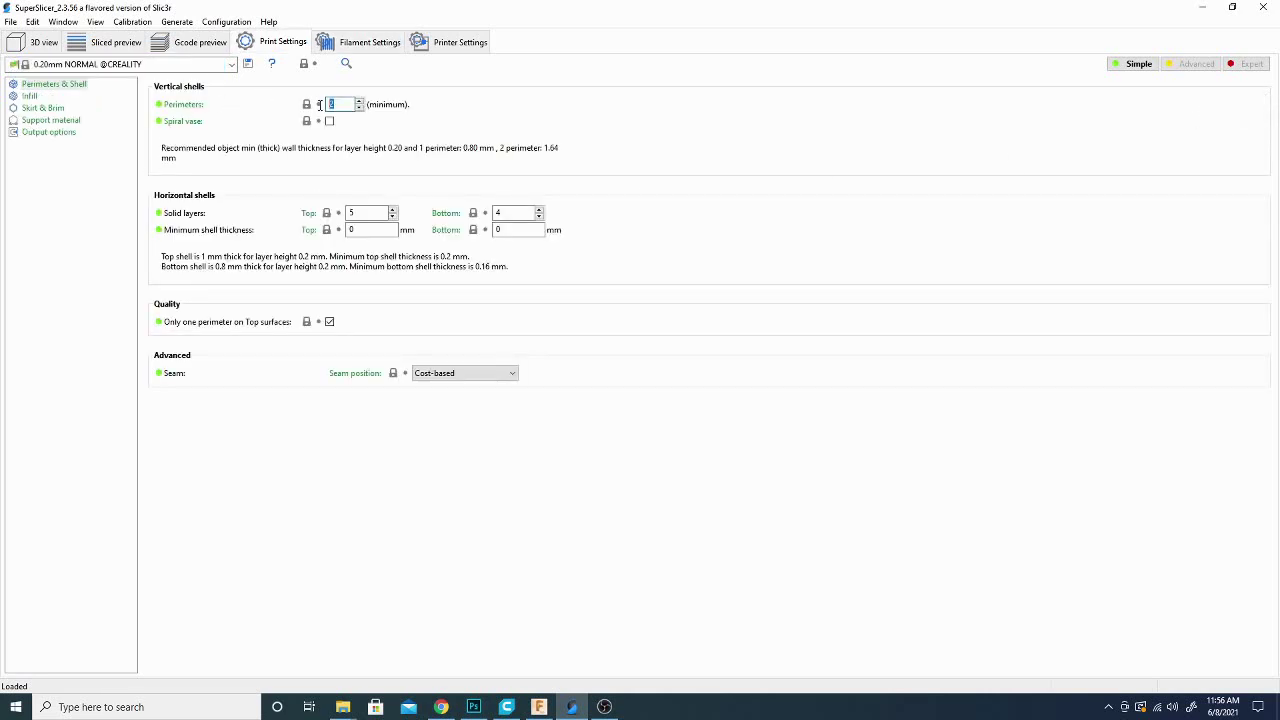
pyautogui.write('3')
# Raise the skirt loops to 3 and set a 2 mm brim width.
pyautogui.click(31, 97)
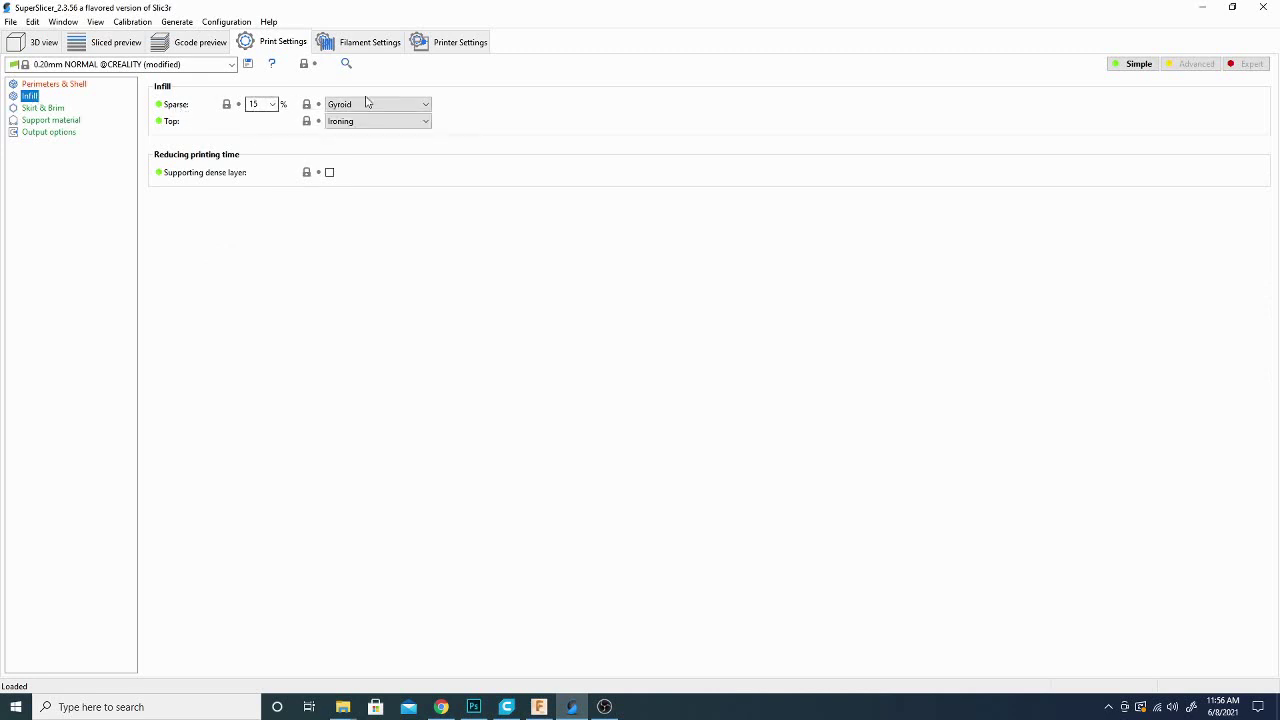
pyautogui.click(46, 109)
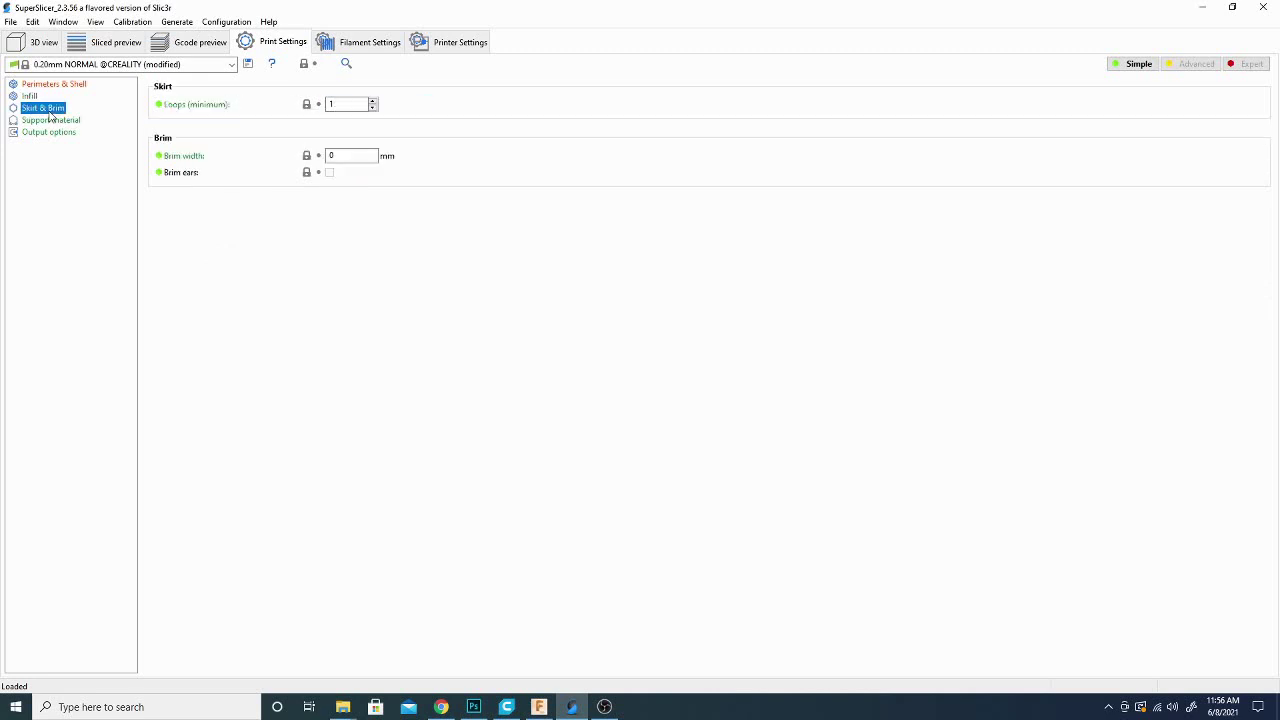
pyautogui.click(373, 101)
pyautogui.click(373, 101)
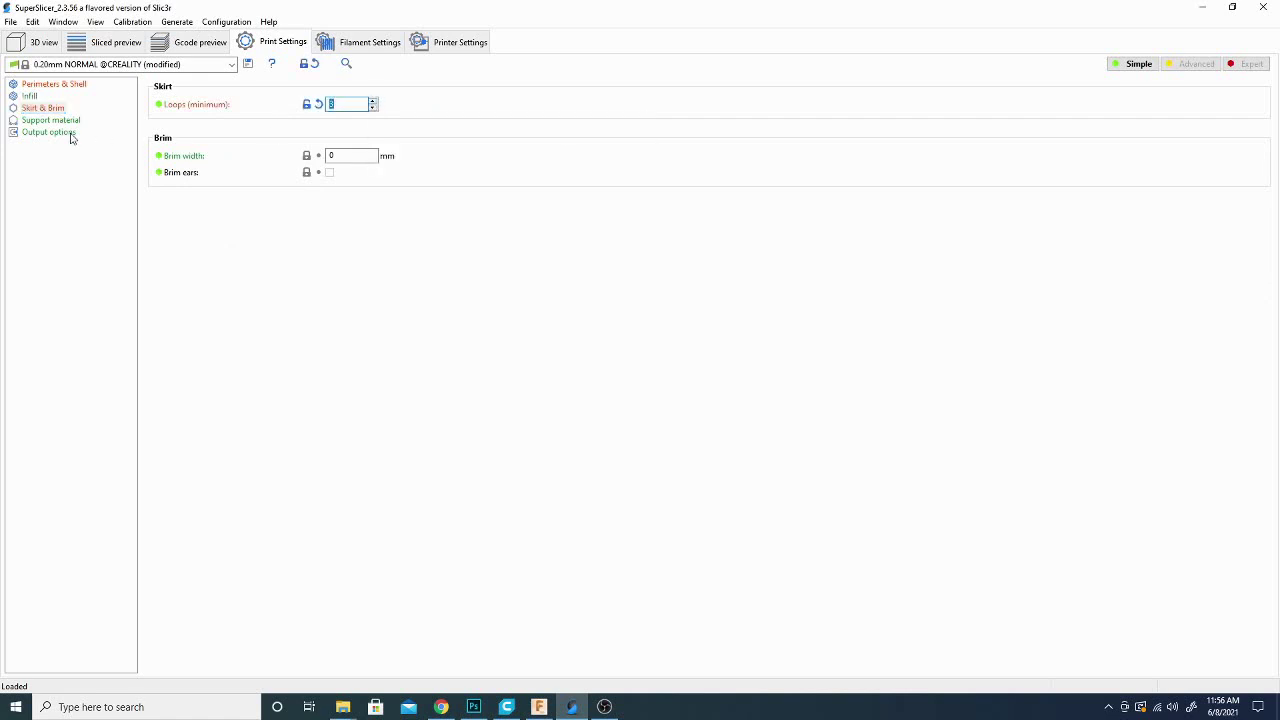
pyautogui.click(330, 155)
# Restrict support material to the build plate only.
pyautogui.click(36, 121)
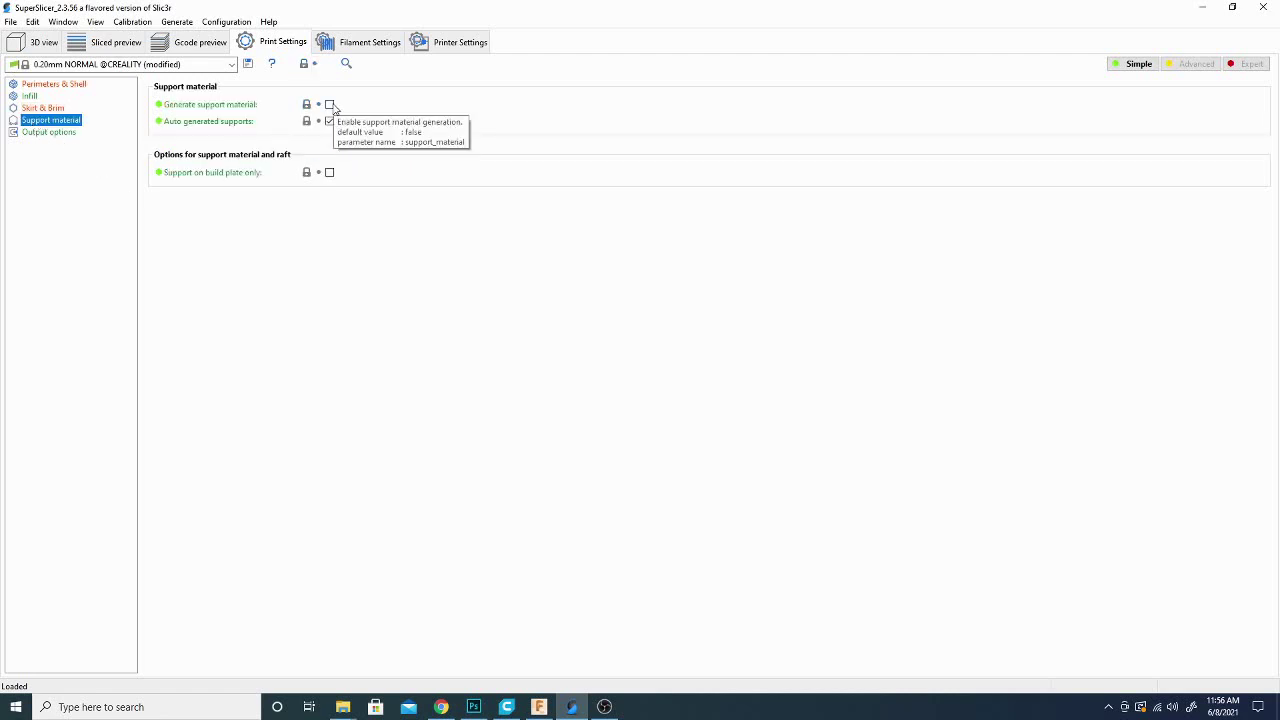
pyautogui.click(329, 172)
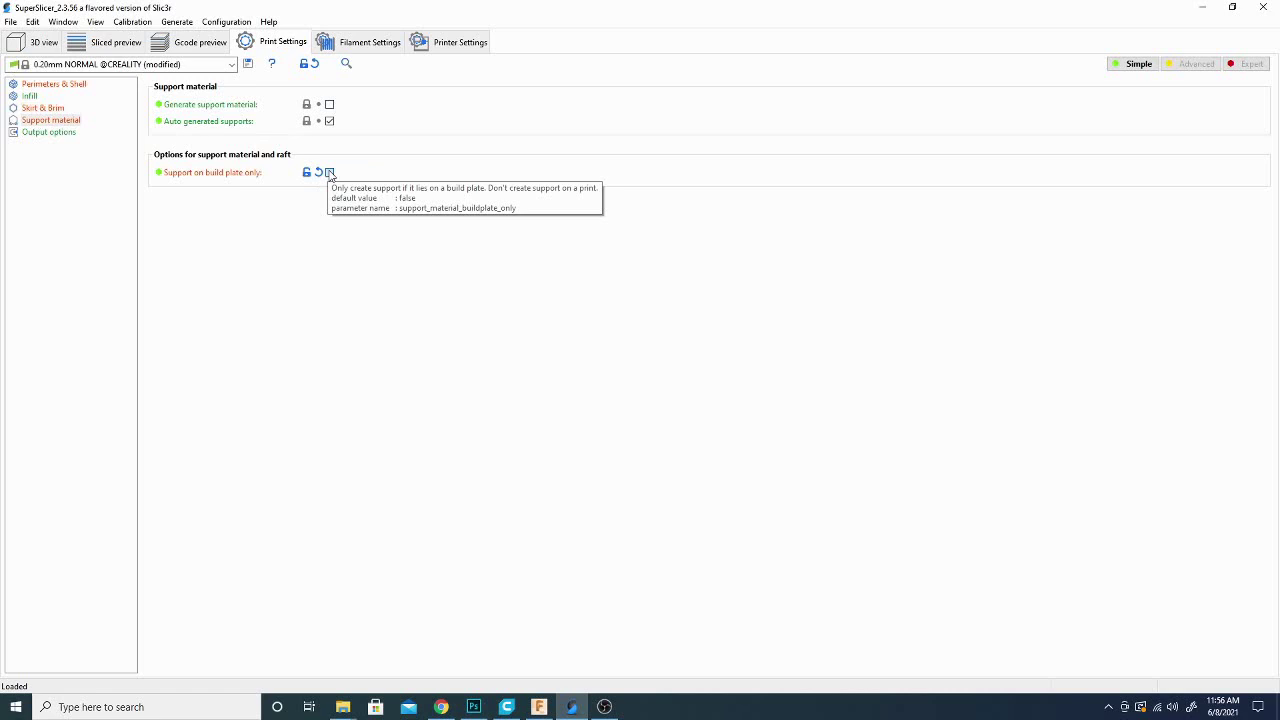
pyautogui.click(67, 134)
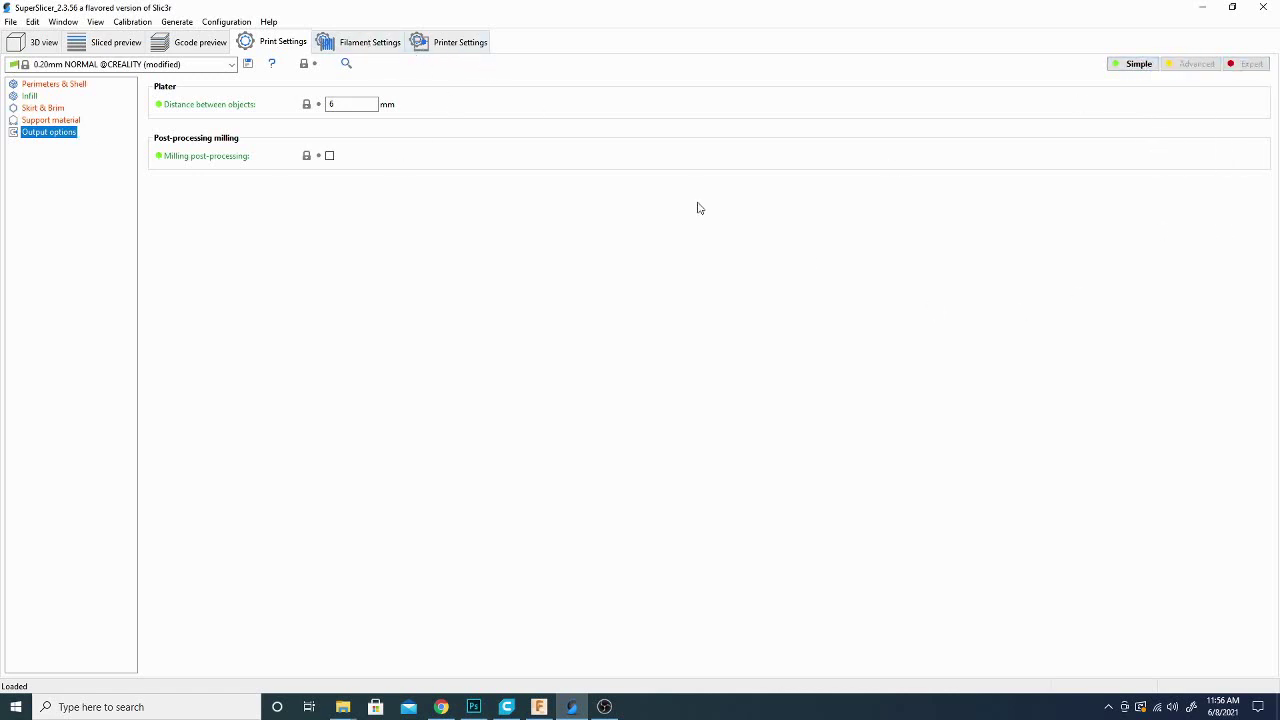
# Slice the pawn and preview its toolpaths cut down to layer 22.40.
pyautogui.click(190, 42)
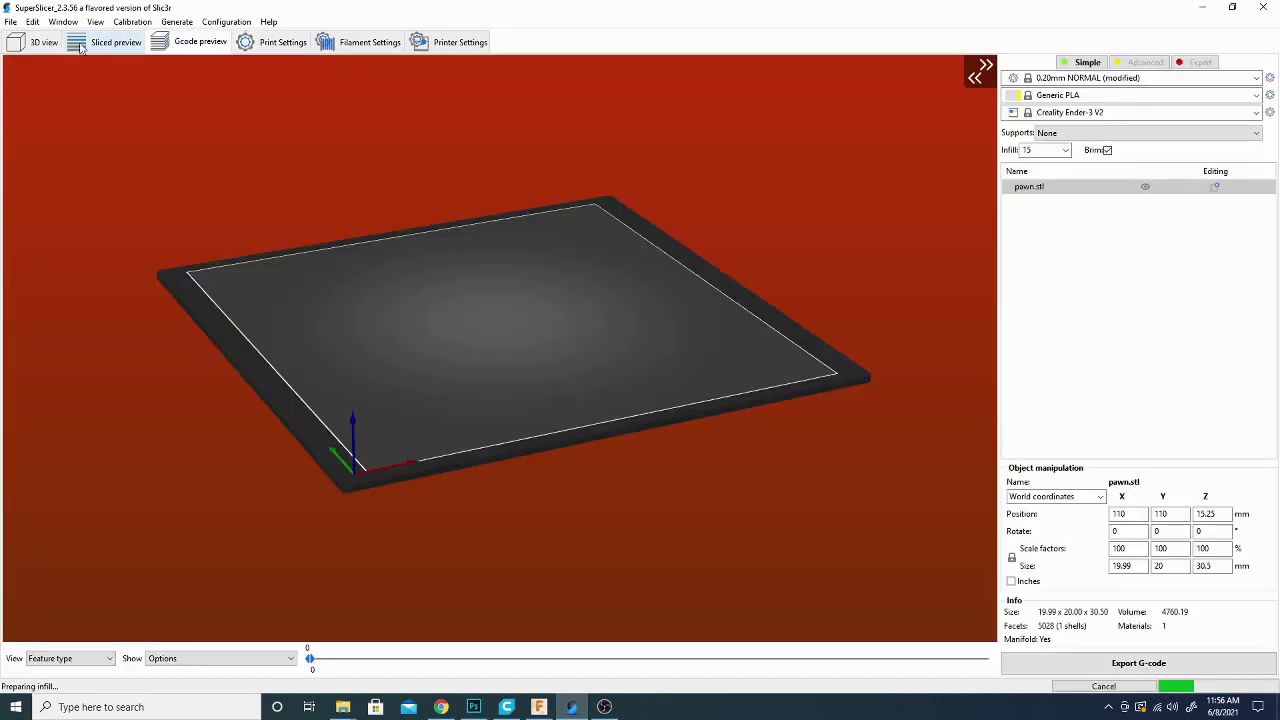
pyautogui.click(80, 45)
pyautogui.click(42, 42)
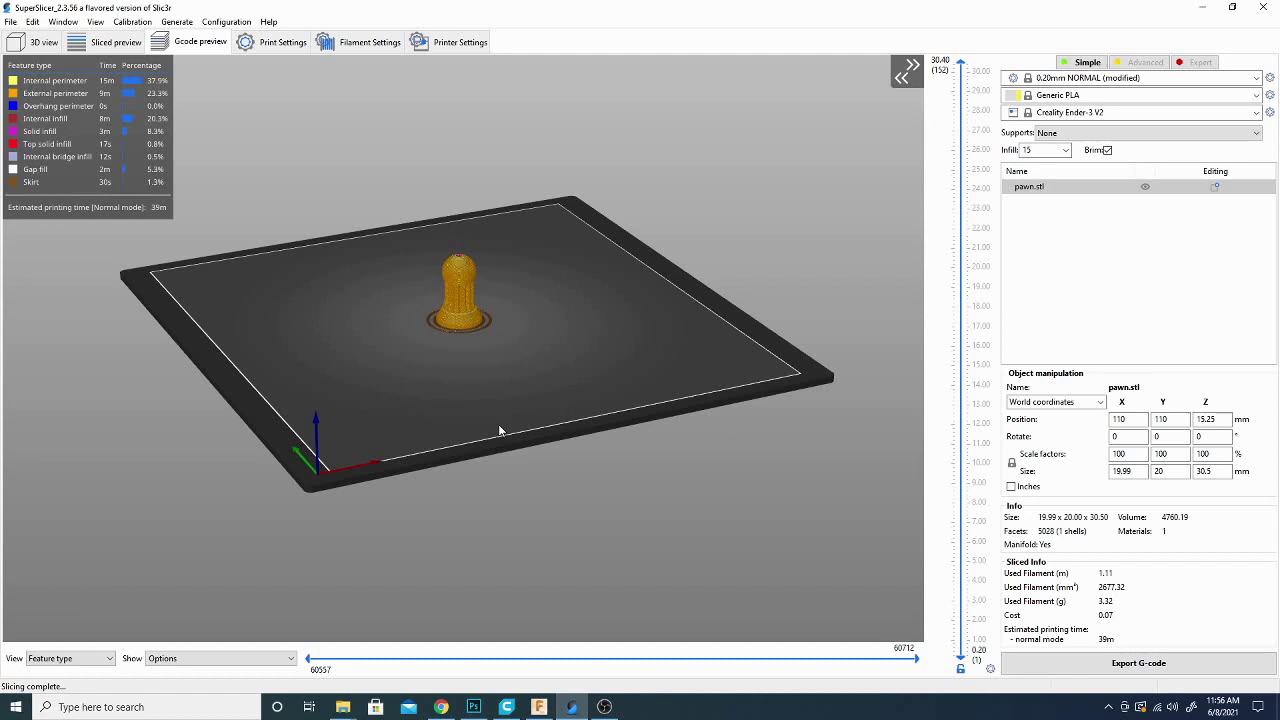
pyautogui.scroll(5, 614, 307)
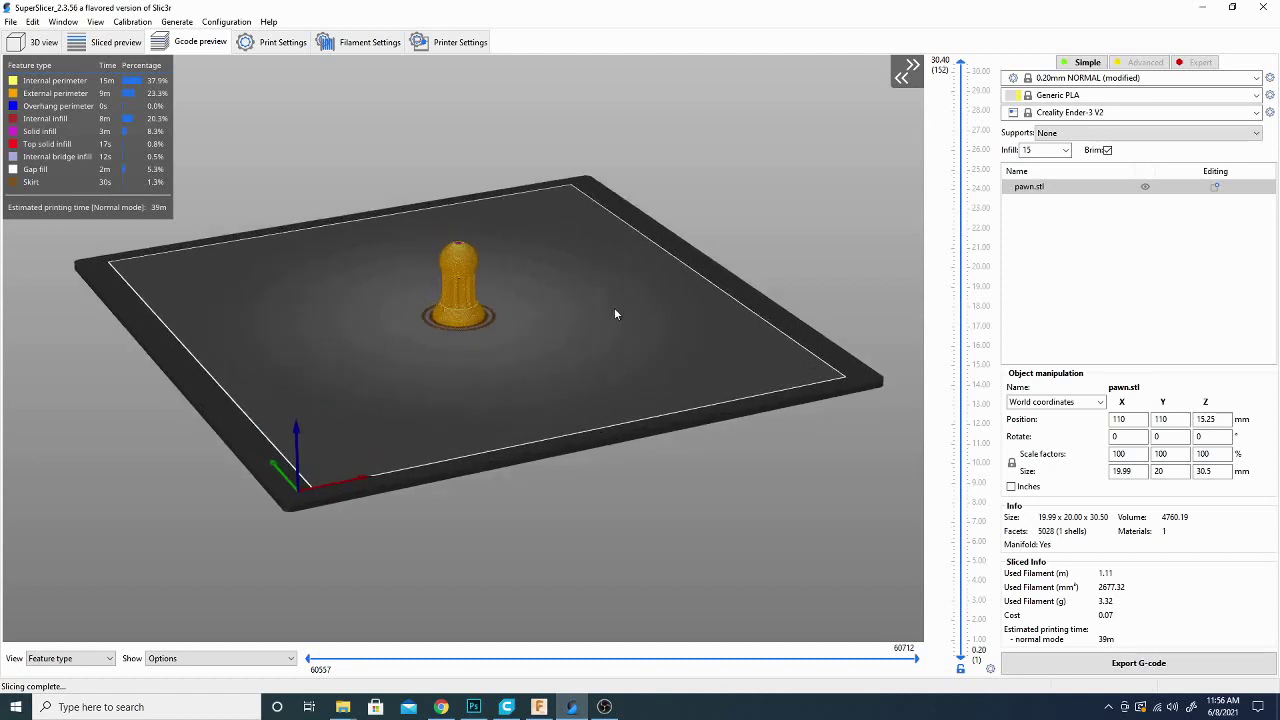
pyautogui.moveTo(957, 66)
pyautogui.mouseDown()
pyautogui.moveTo(957, 560)
pyautogui.moveTo(978, 646)
pyautogui.moveTo(962, 615)
pyautogui.moveTo(950, 58)
pyautogui.mouseUp()
pyautogui.scroll(2, 708, 364)
pyautogui.scroll(-5, 708, 364)
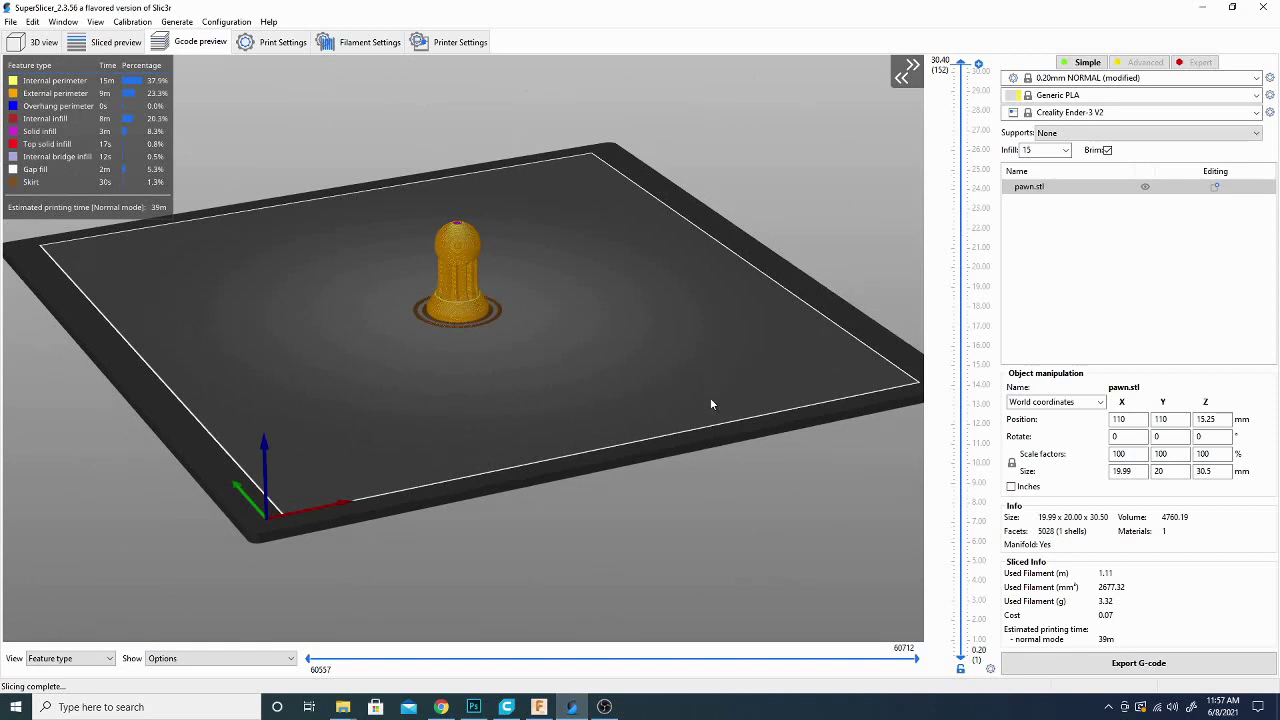
pyautogui.click(1129, 663)
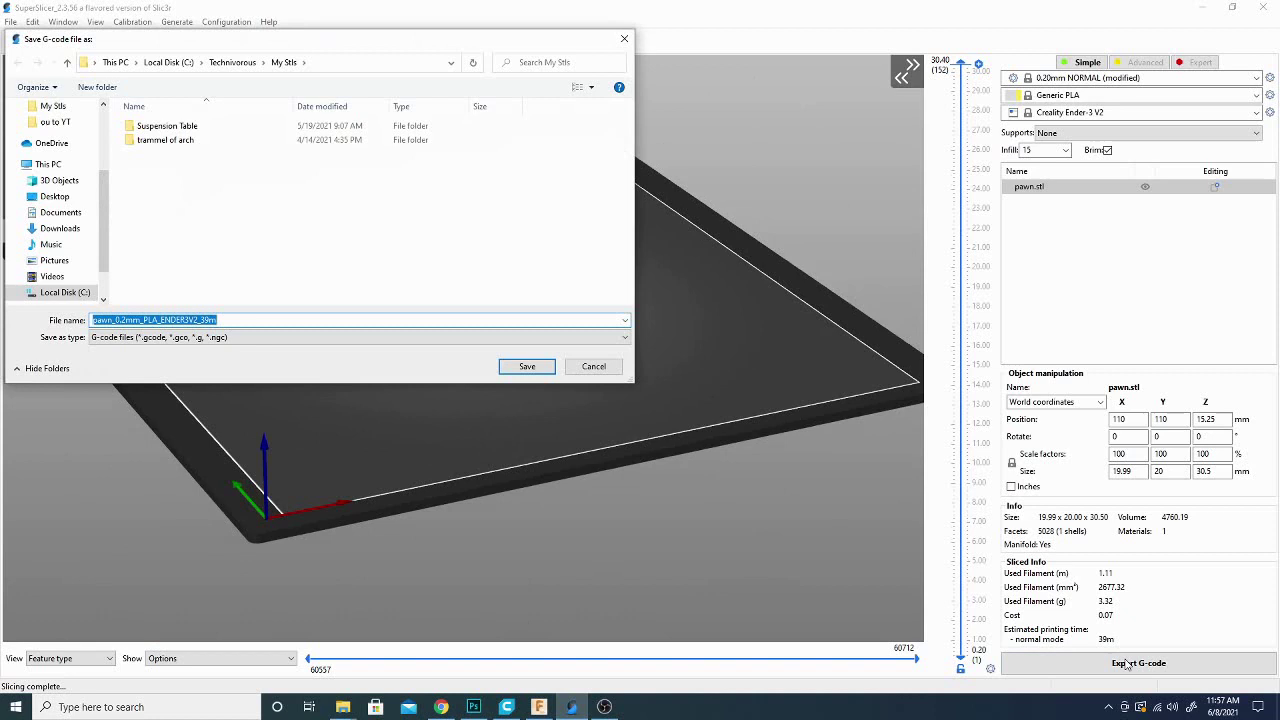
# Save the G-code as 'pawn superslice.gcode' in My Stls and open its folder.
pyautogui.click(234, 319)
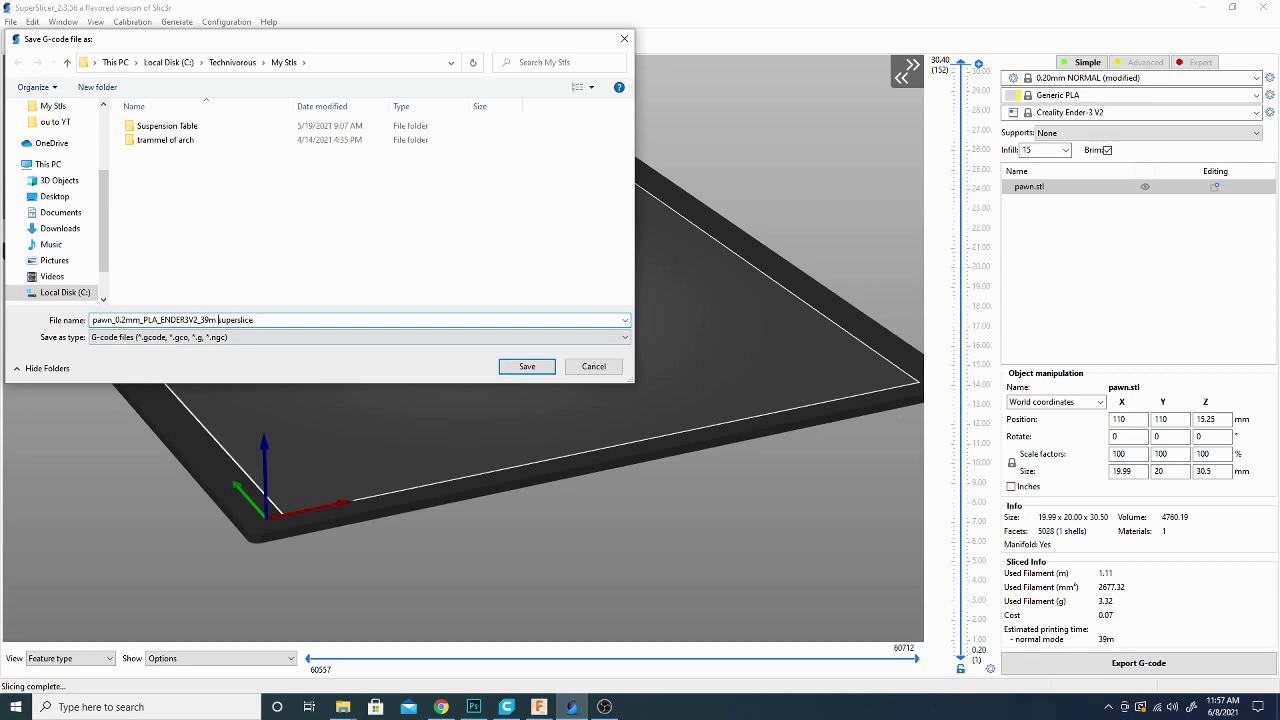
pyautogui.press('BackSpace')
pyautogui.press('BackSpace')
pyautogui.press('BackSpace')
pyautogui.press('BackSpace')
pyautogui.press('BackSpace')
pyautogui.press('BackSpace')
pyautogui.press('BackSpace')
pyautogui.press('BackSpace')
pyautogui.press('BackSpace')
pyautogui.press('BackSpace')
pyautogui.press('BackSpace')
pyautogui.press('BackSpace')
pyautogui.press('BackSpace')
pyautogui.press('BackSpace')
pyautogui.press('BackSpace')
pyautogui.press('BackSpace')
pyautogui.press('BackSpace')
pyautogui.press('BackSpace')
pyautogui.press('BackSpace')
pyautogui.press('BackSpace')
pyautogui.write('n')
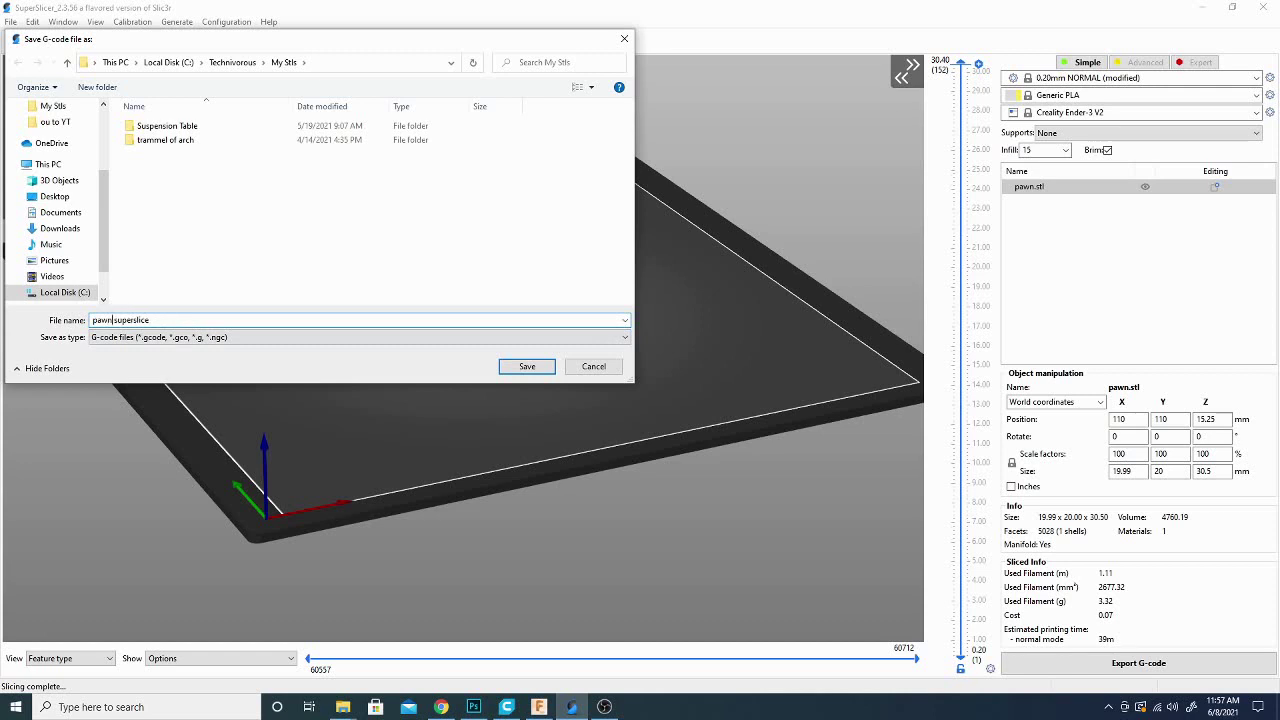
pyautogui.click(527, 367)
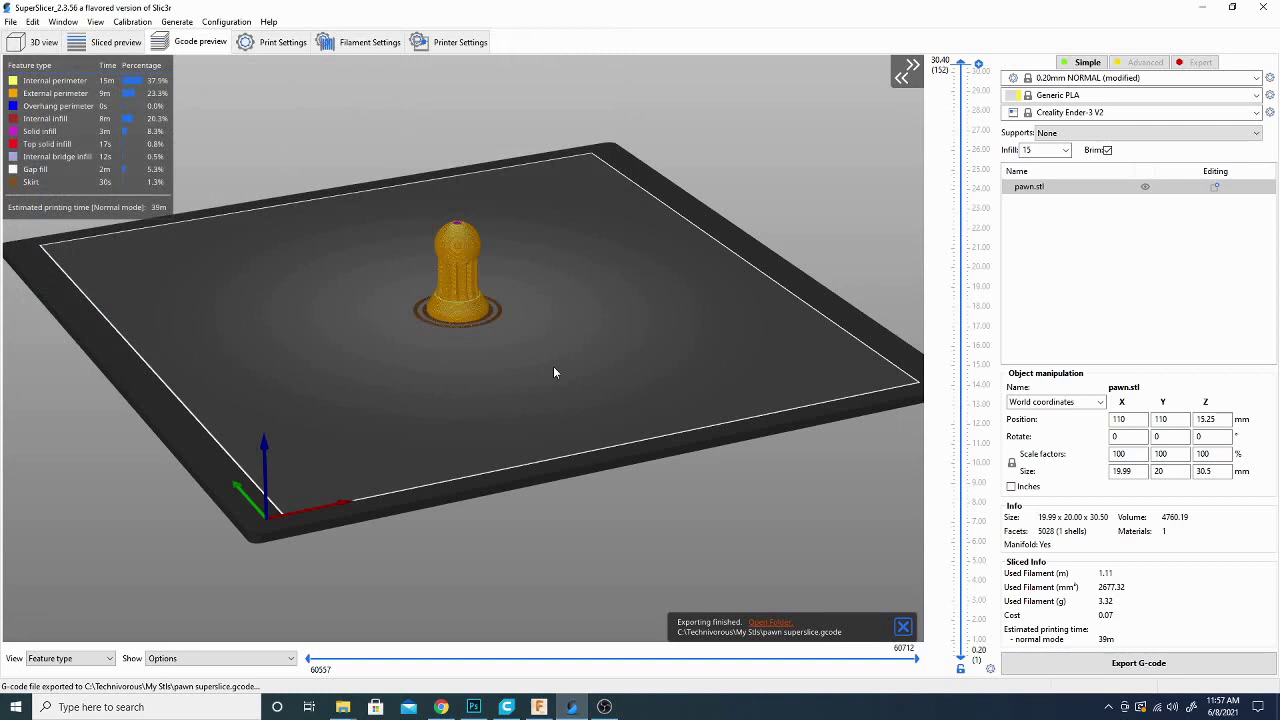
pyautogui.click(768, 624)
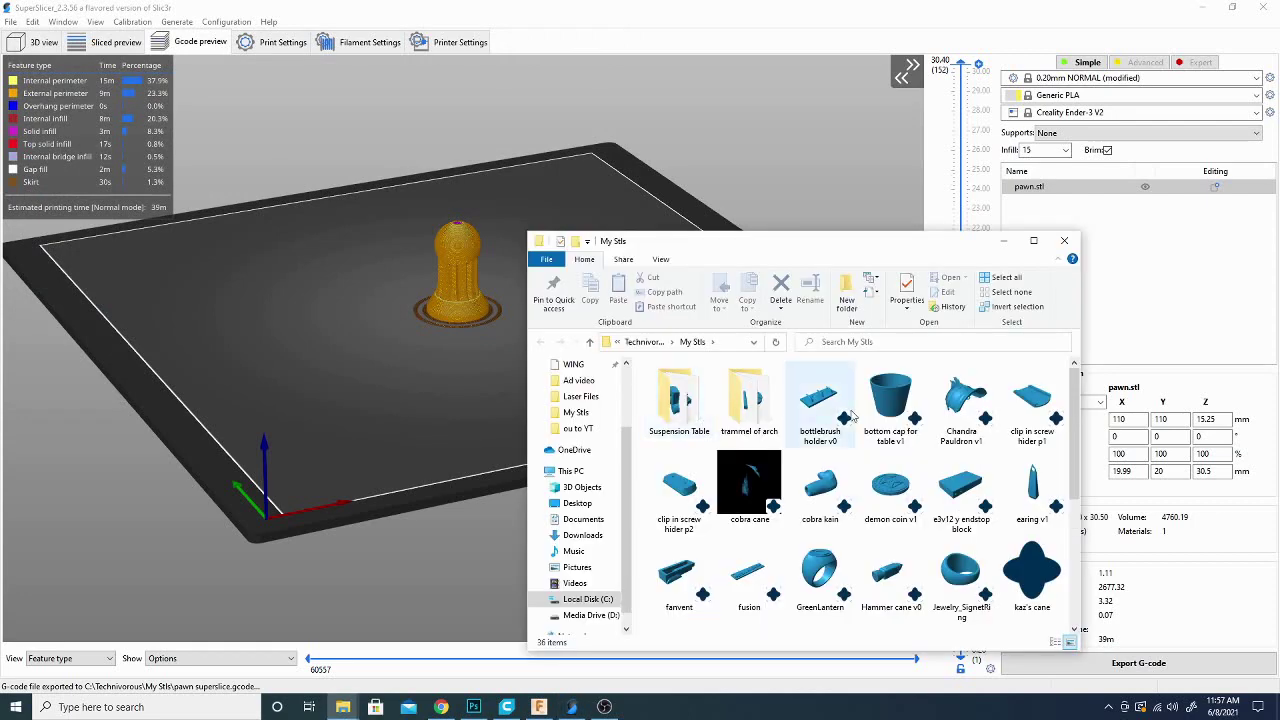
pyautogui.moveTo(1076, 440); pyautogui.dragTo(1076, 578)
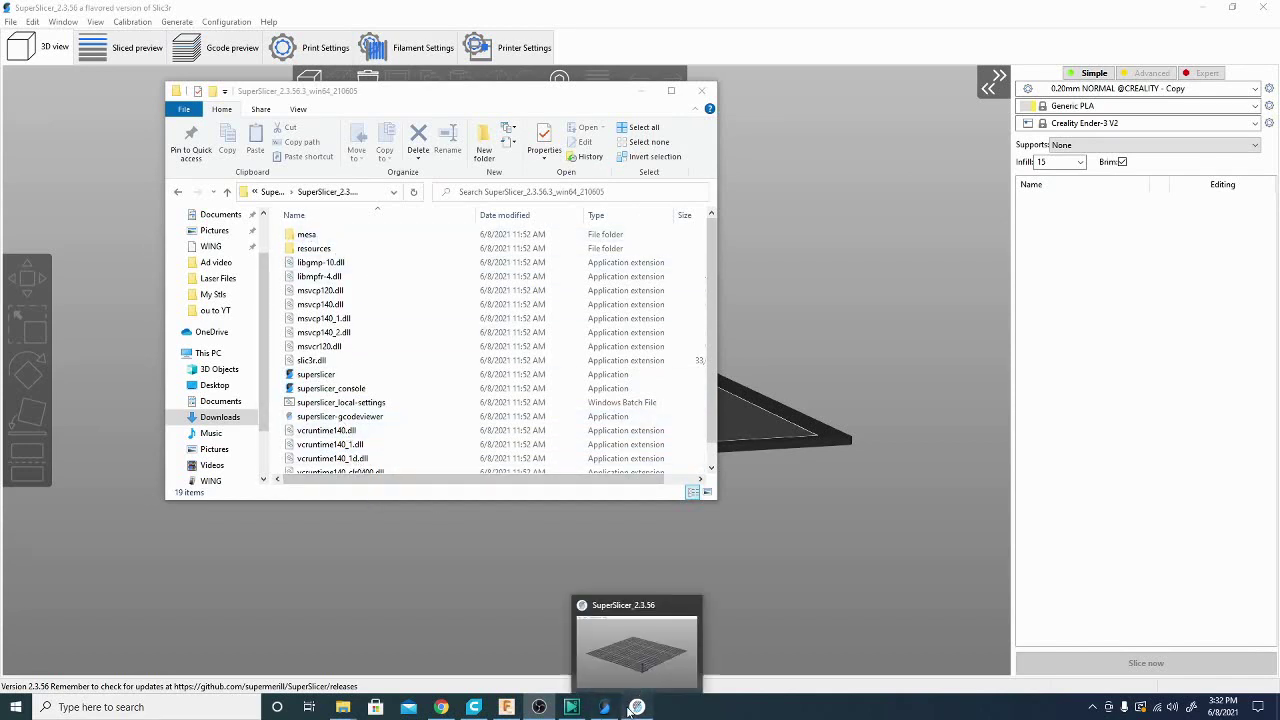
# Open pawn superslice.gcode from C:\Technivorous\My Stls in the G-code viewer.
pyautogui.click(621, 666)
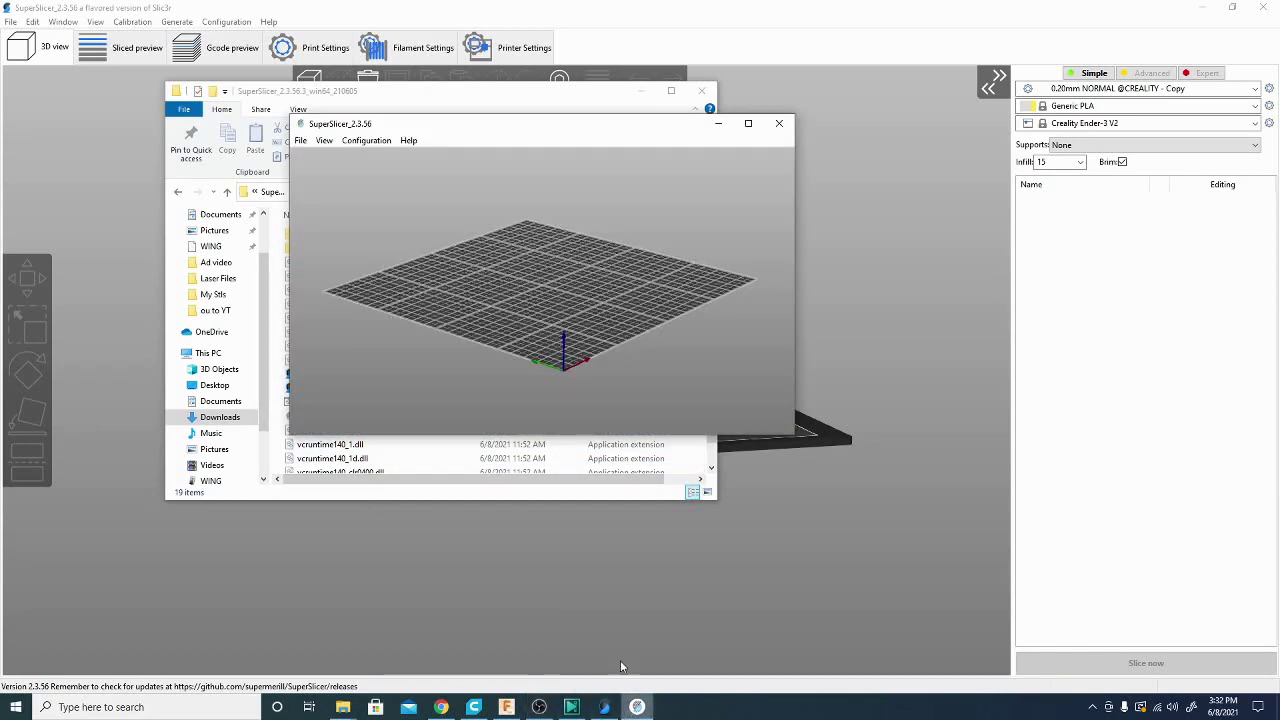
pyautogui.click(300, 140)
pyautogui.click(298, 158)
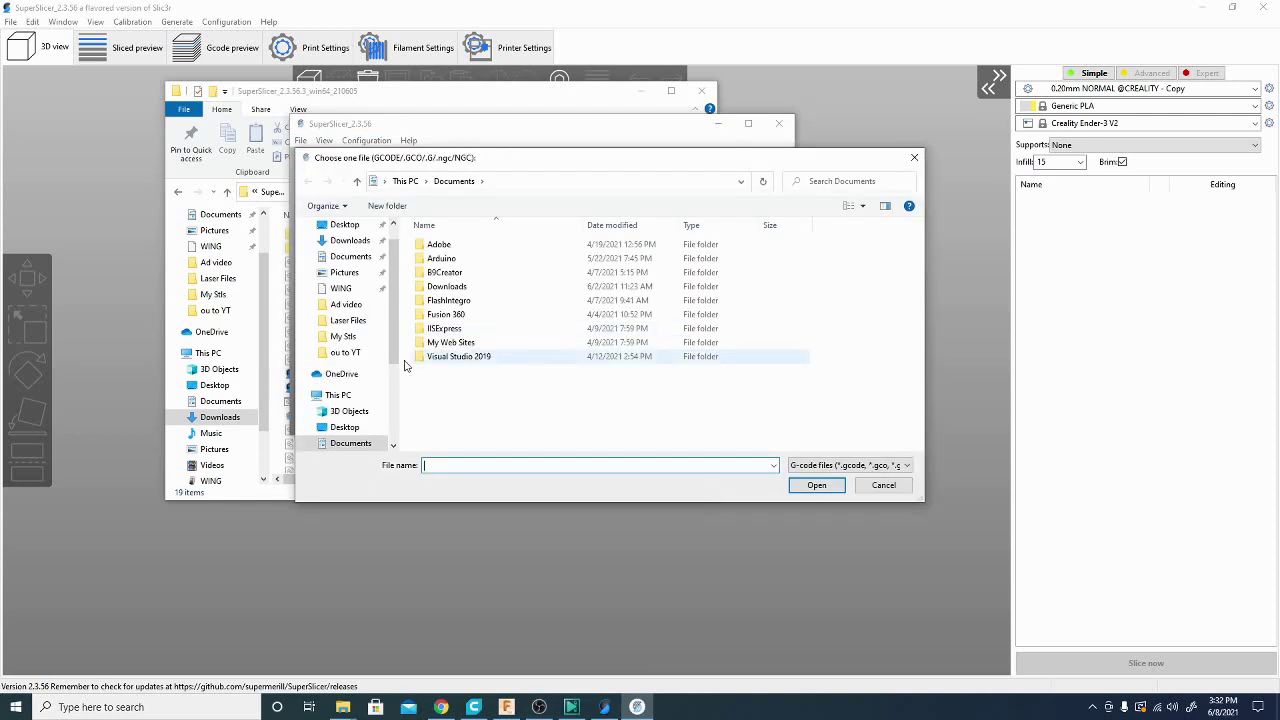
pyautogui.moveTo(393, 330); pyautogui.dragTo(401, 296)
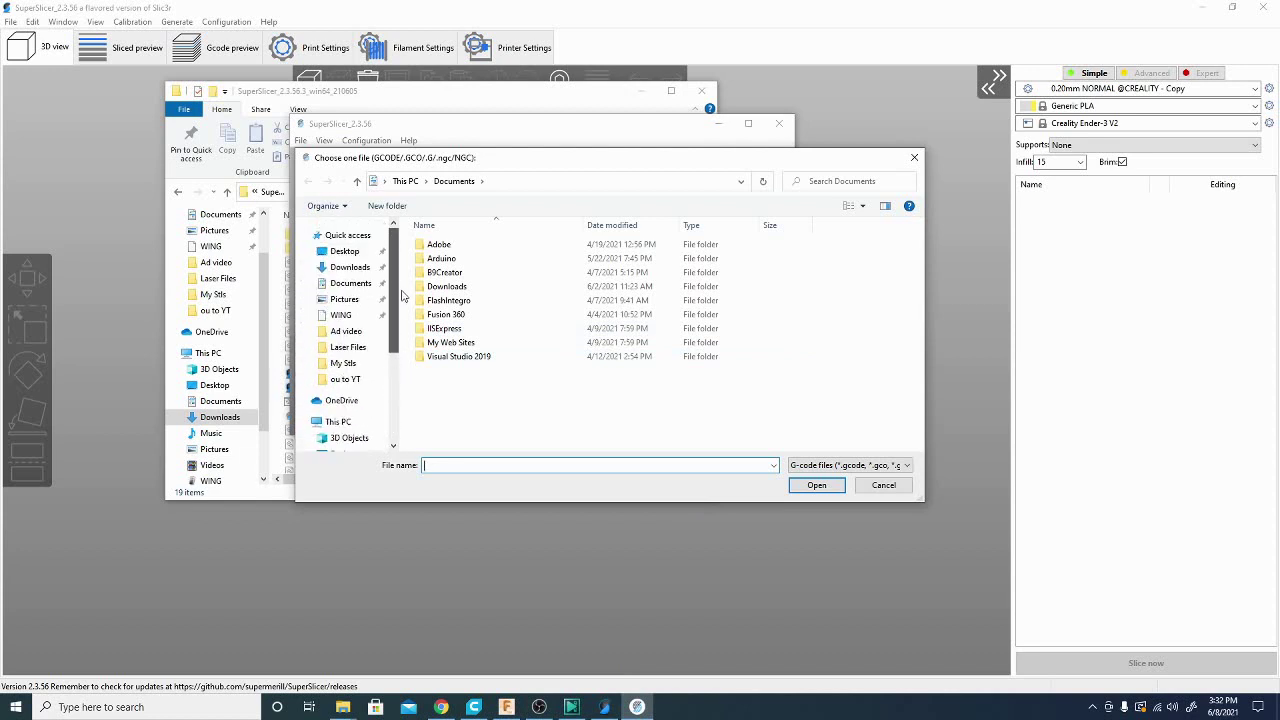
pyautogui.scroll(-1, 410, 322)
pyautogui.scroll(-1, 394, 358)
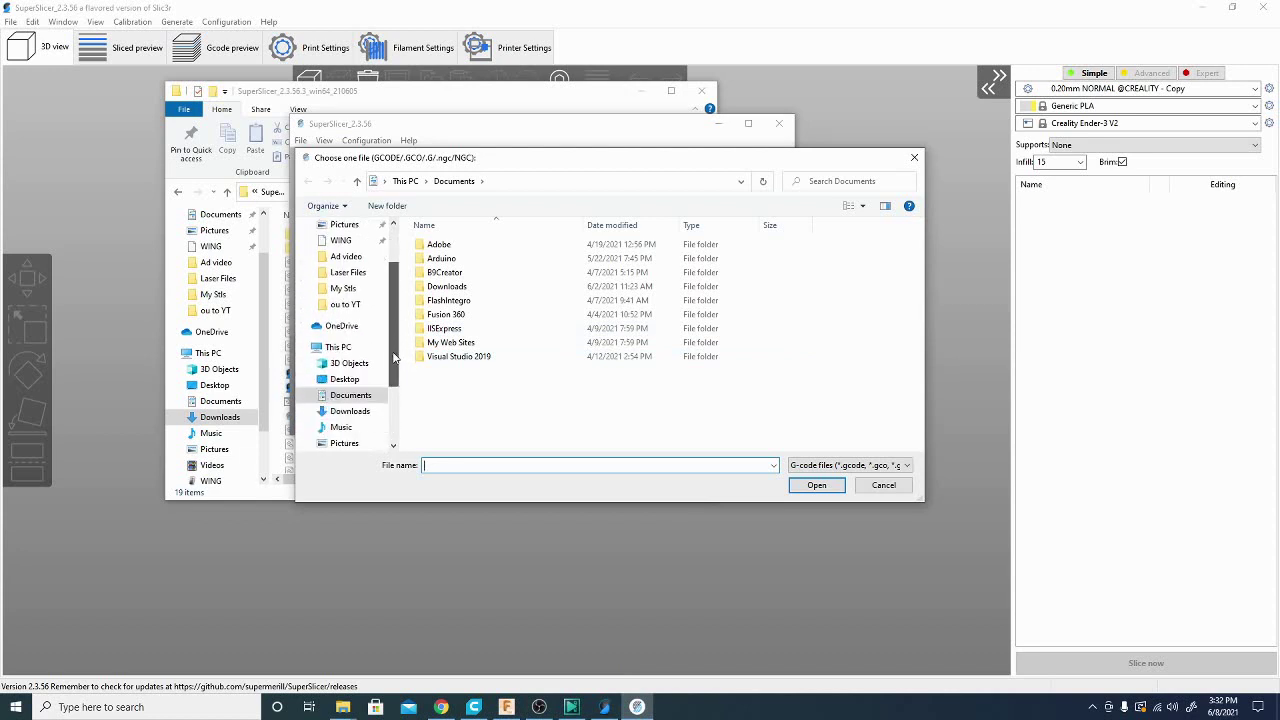
pyautogui.moveTo(394, 358); pyautogui.dragTo(398, 420)
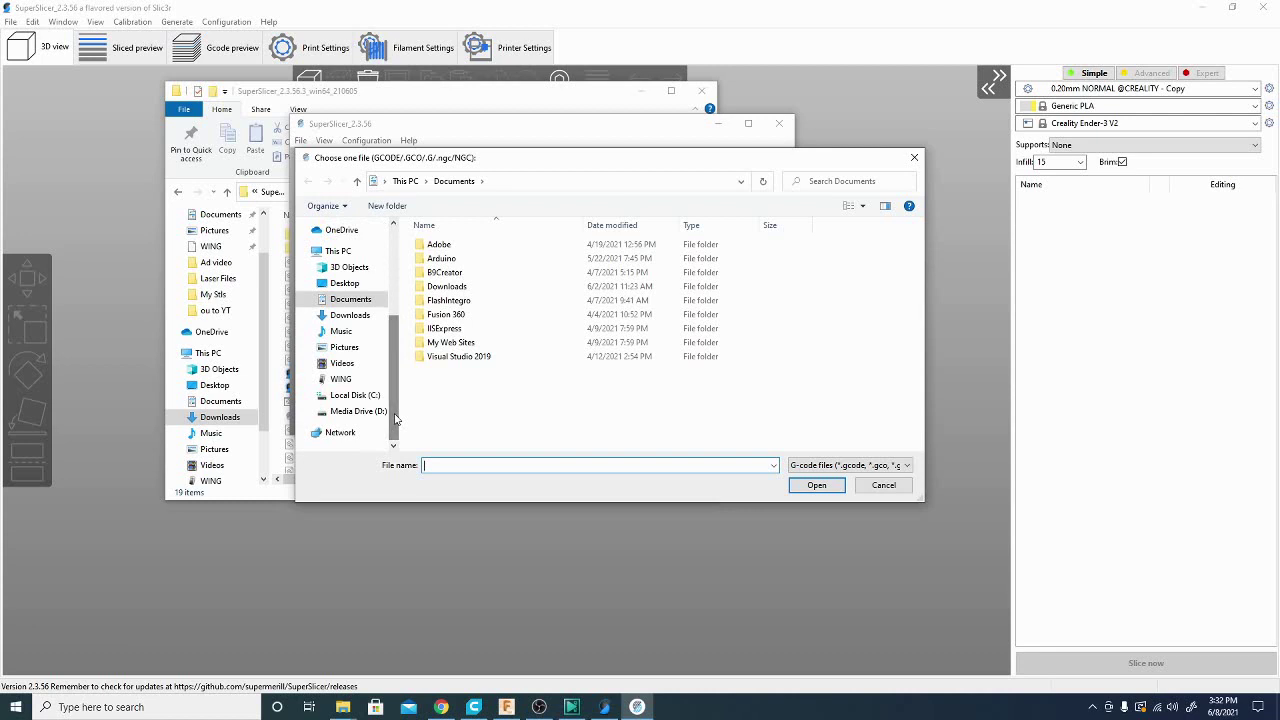
pyautogui.click(361, 397)
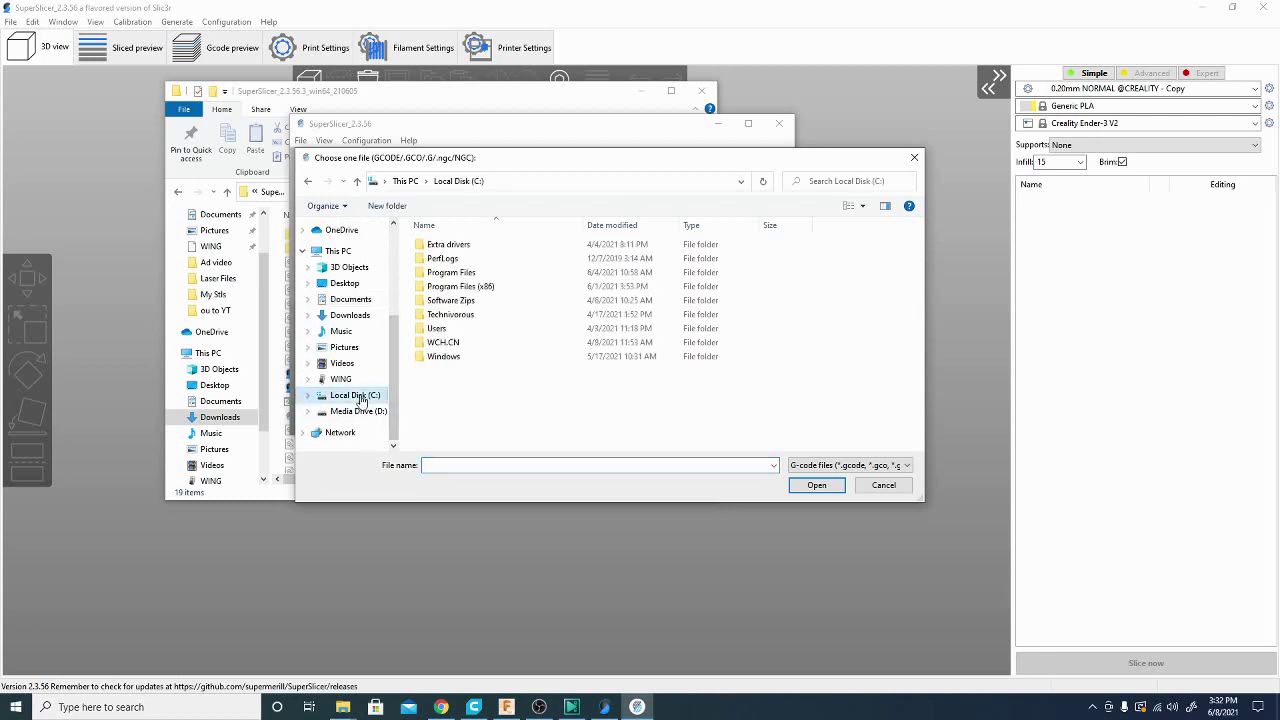
pyautogui.doubleClick(450, 314)
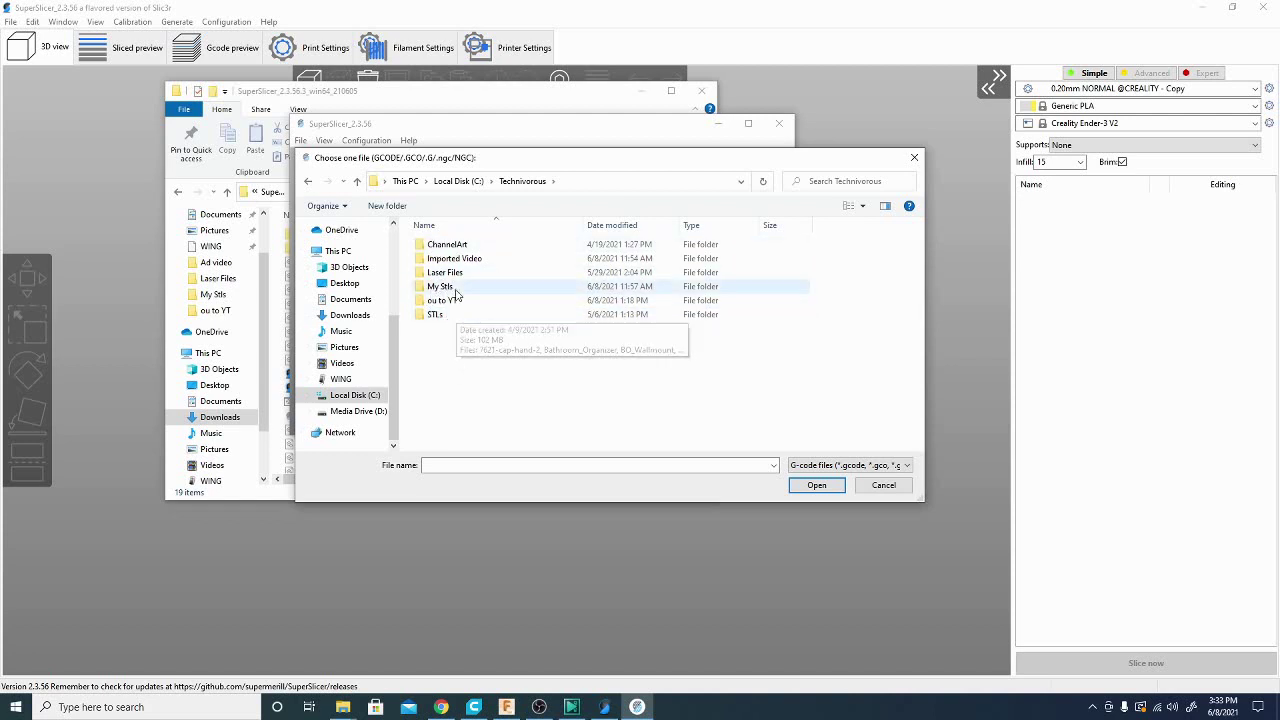
pyautogui.doubleClick(442, 286)
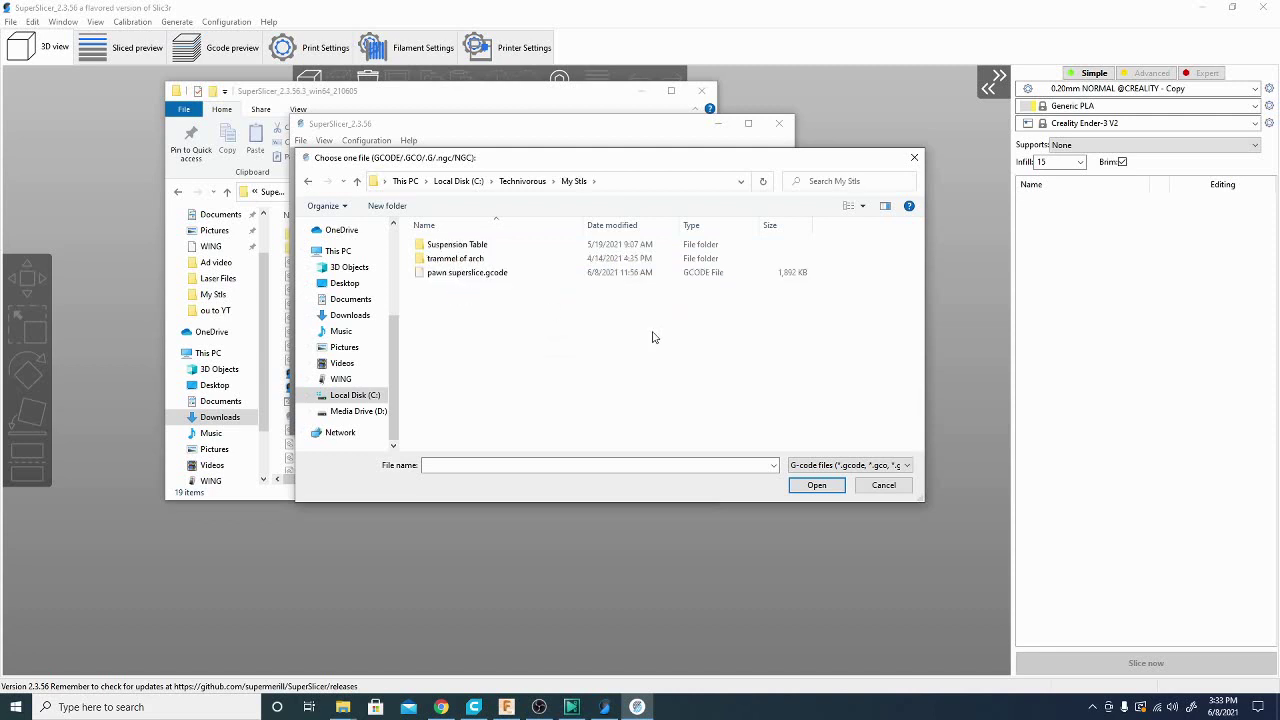
pyautogui.click(476, 274)
pyautogui.click(818, 485)
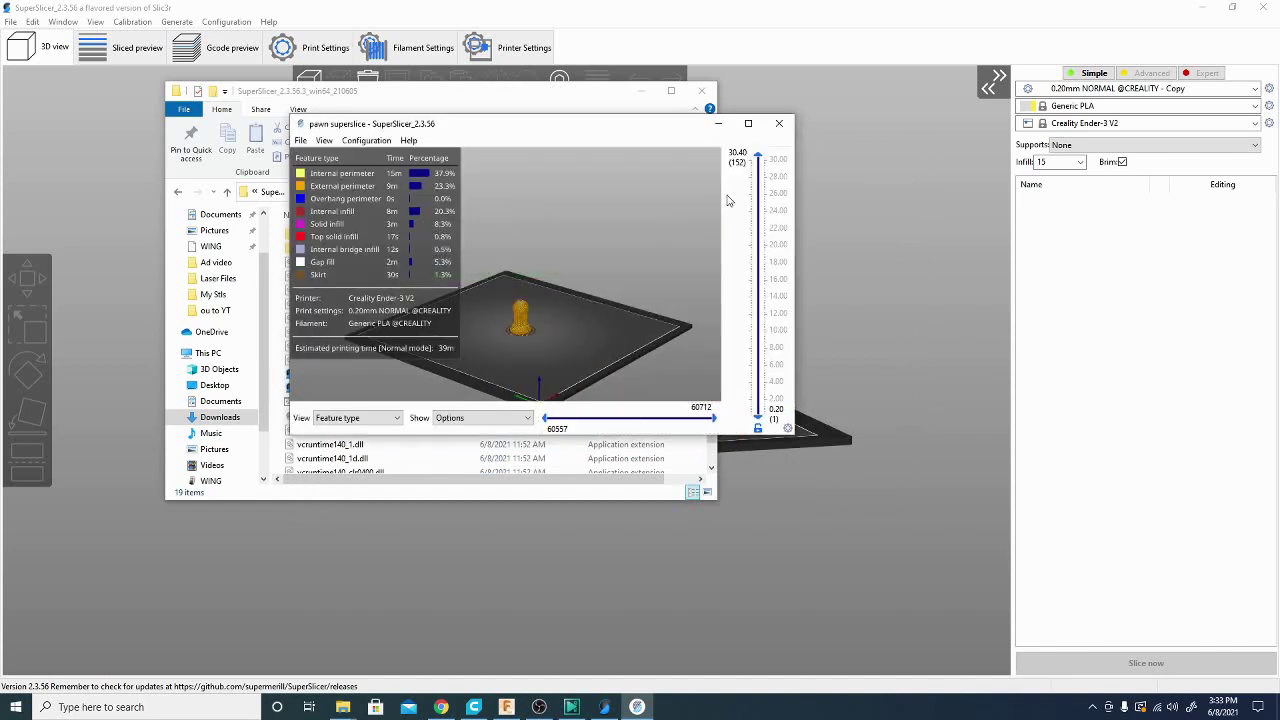
# Scrub the layer slider between 12.00 and 26.20 and step through the tool moves.
pyautogui.moveTo(759, 158); pyautogui.dragTo(765, 320)
pyautogui.scroll(3, 512, 347)
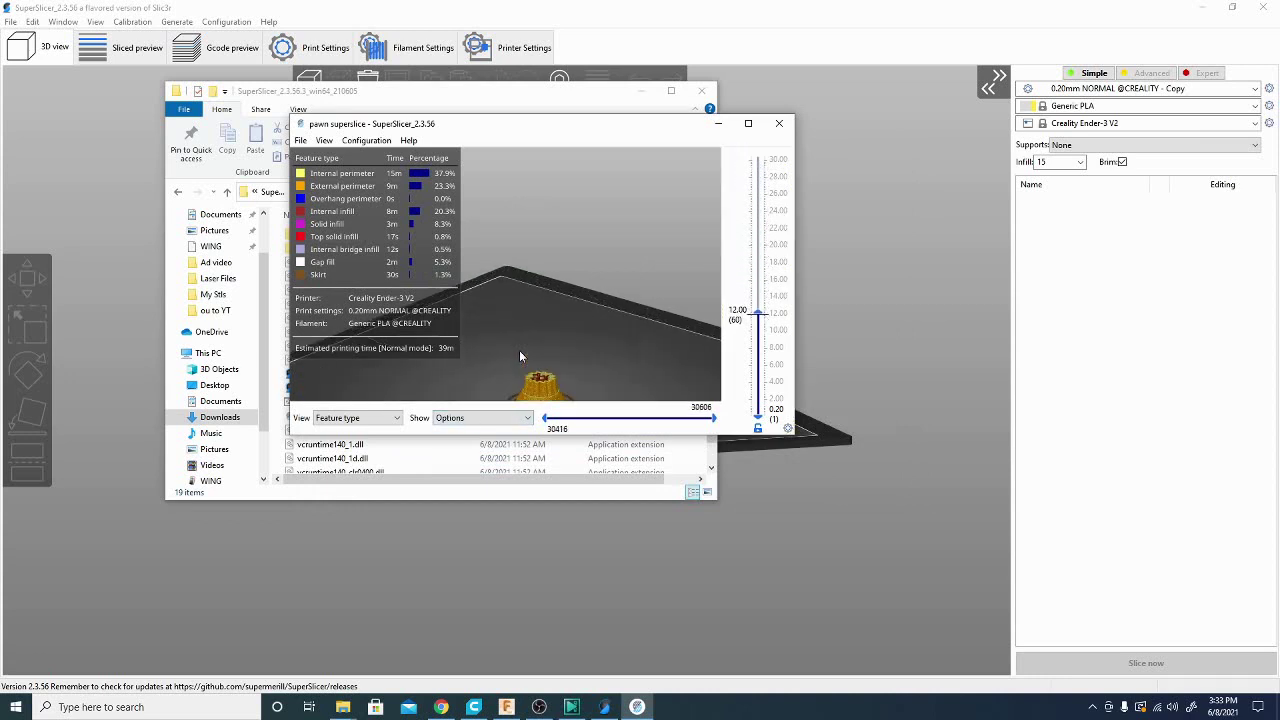
pyautogui.moveTo(519, 350); pyautogui.dragTo(561, 293)
pyautogui.moveTo(758, 314)
pyautogui.mouseDown()
pyautogui.moveTo(759, 193)
pyautogui.moveTo(756, 441)
pyautogui.moveTo(758, 318)
pyautogui.mouseUp()
pyautogui.moveTo(715, 425)
pyautogui.mouseDown()
pyautogui.moveTo(550, 425)
pyautogui.moveTo(692, 427)
pyautogui.mouseUp()
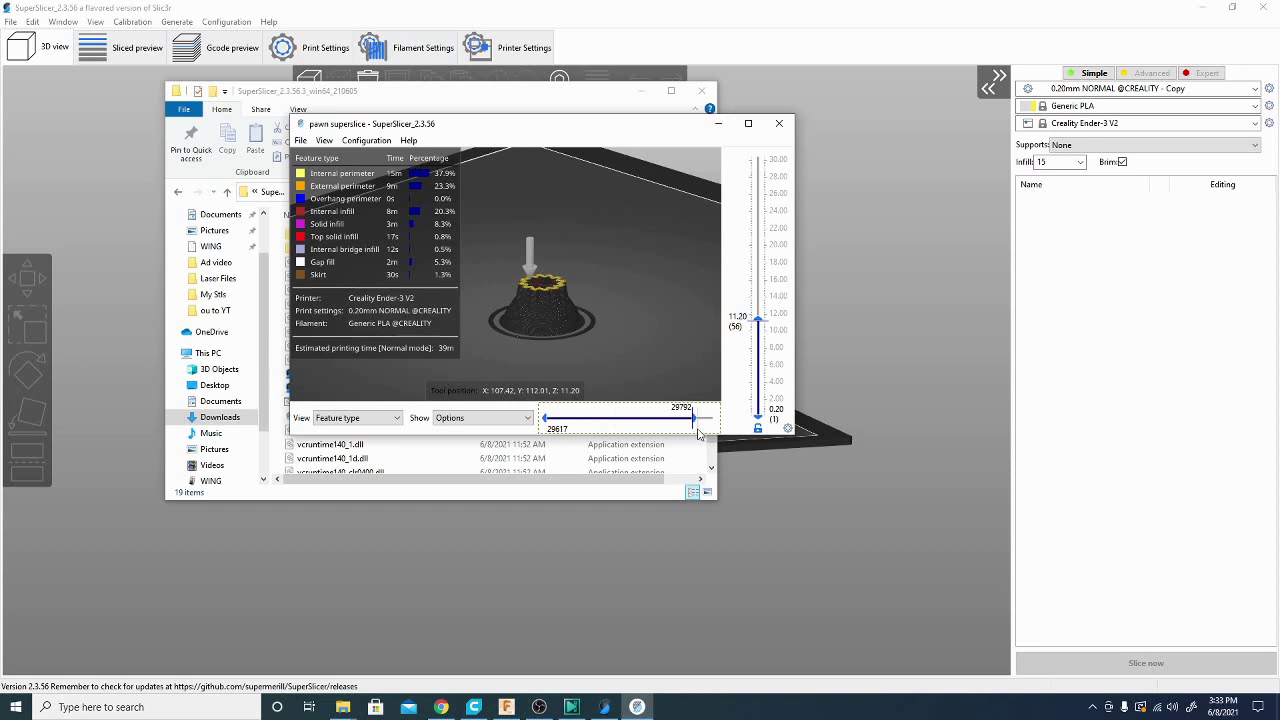
pyautogui.moveTo(695, 426); pyautogui.dragTo(670, 418)
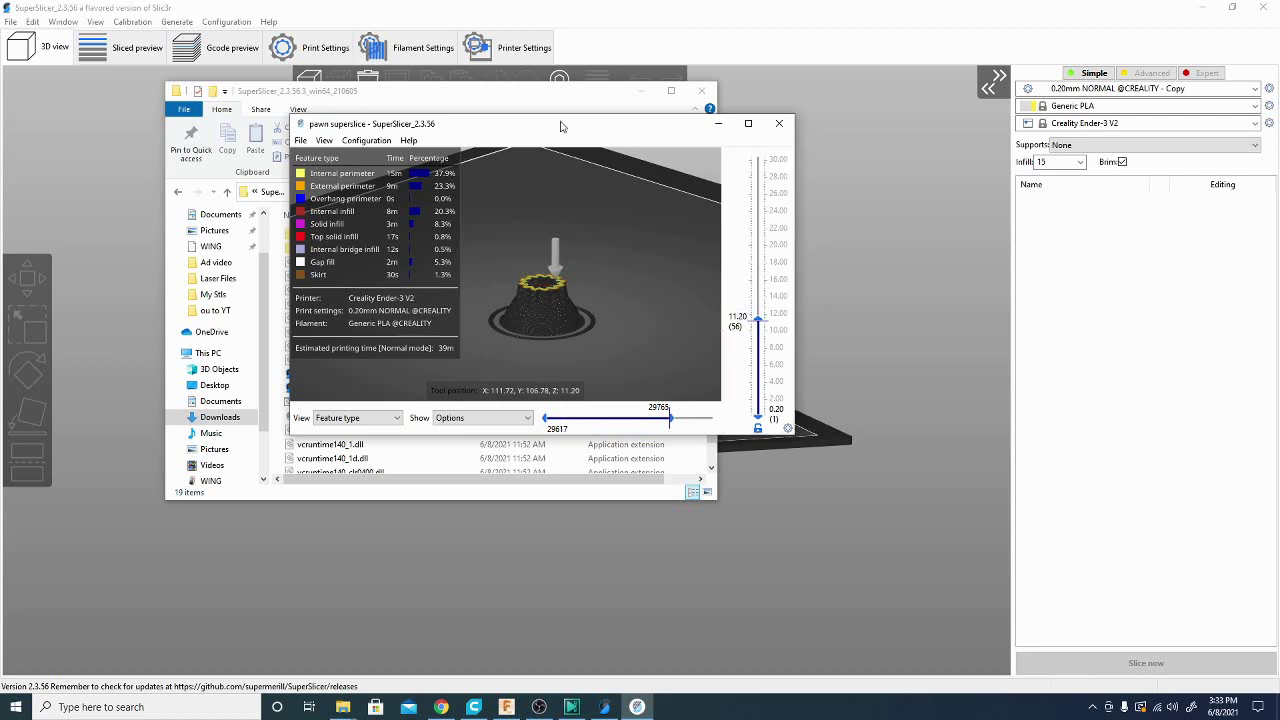
pyautogui.click(779, 124)
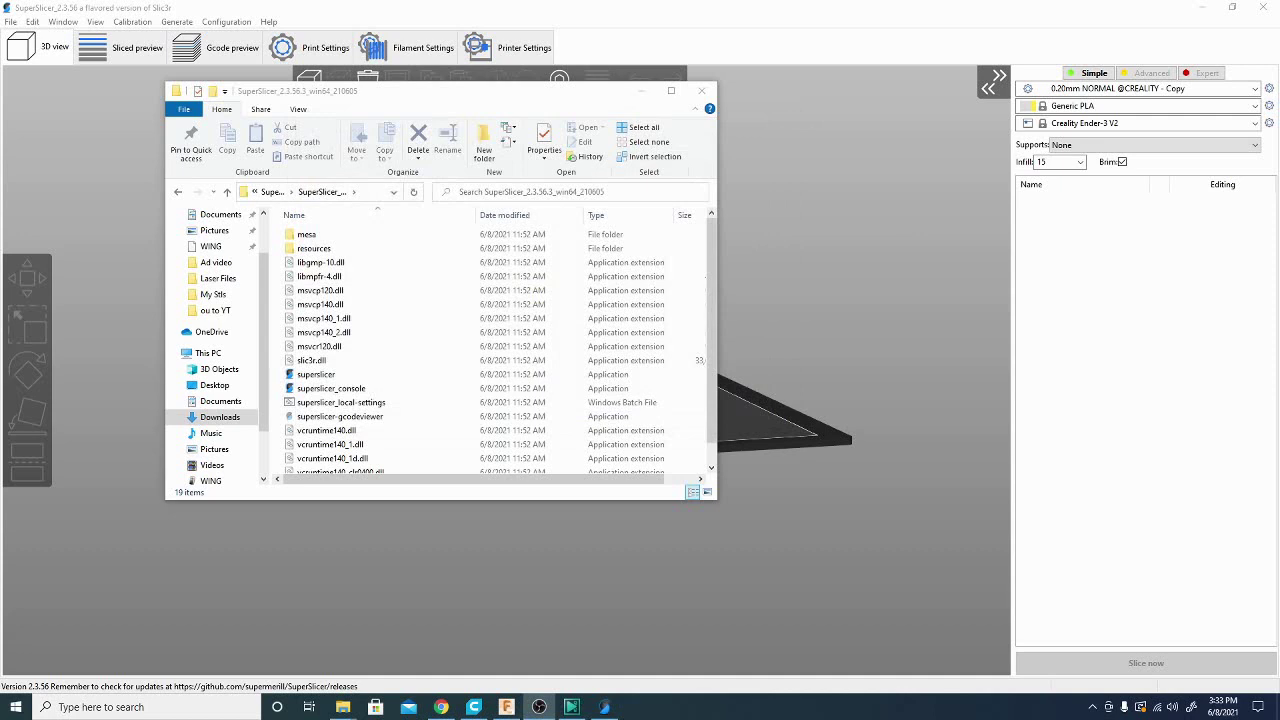